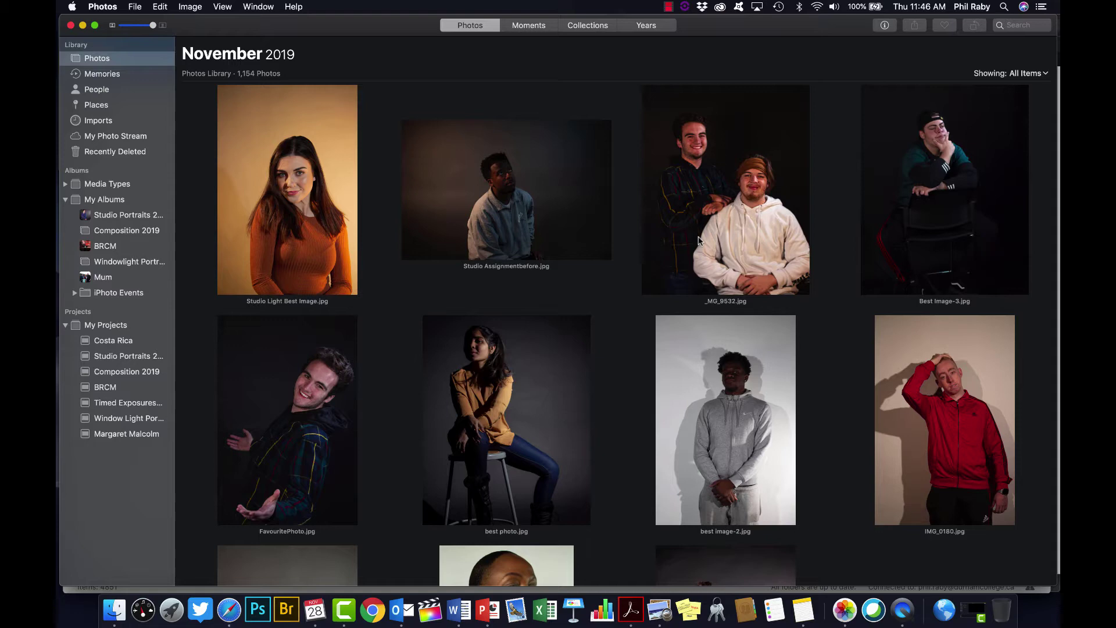
Step: Bring up the File menu's library commands, including Import
mouse_move(700, 240)
left_click(135, 7)
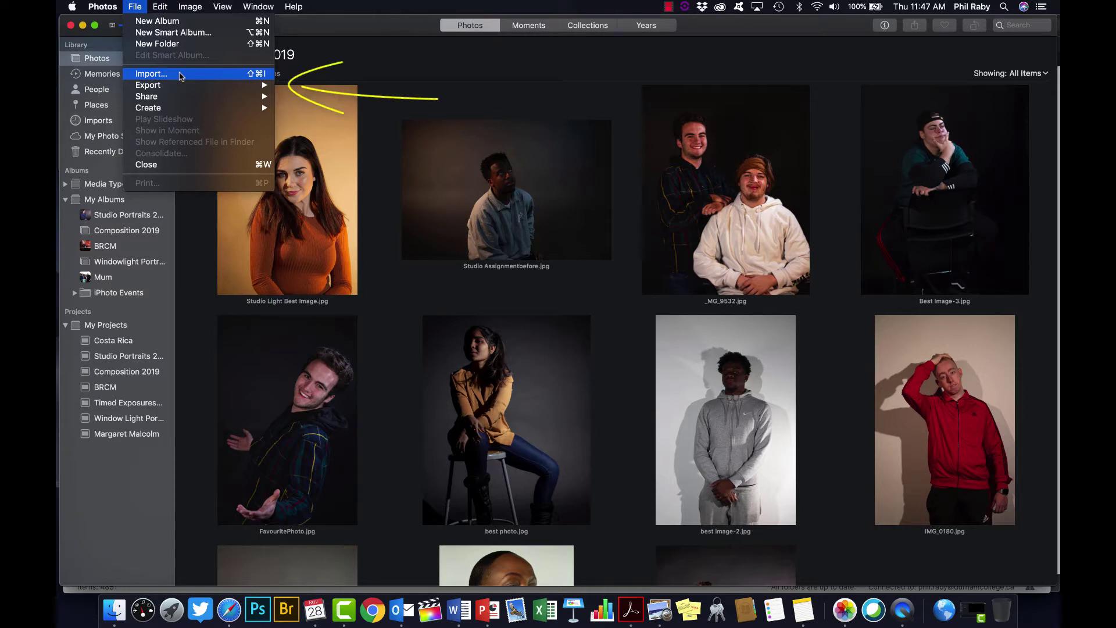
Step: Start an import from Backyard Birds, selecting AmericanGoldfinchMale, HouseFinchCourting, MaleFemaleGoldfinches and both DarkEyedJunco files
left_click(181, 74)
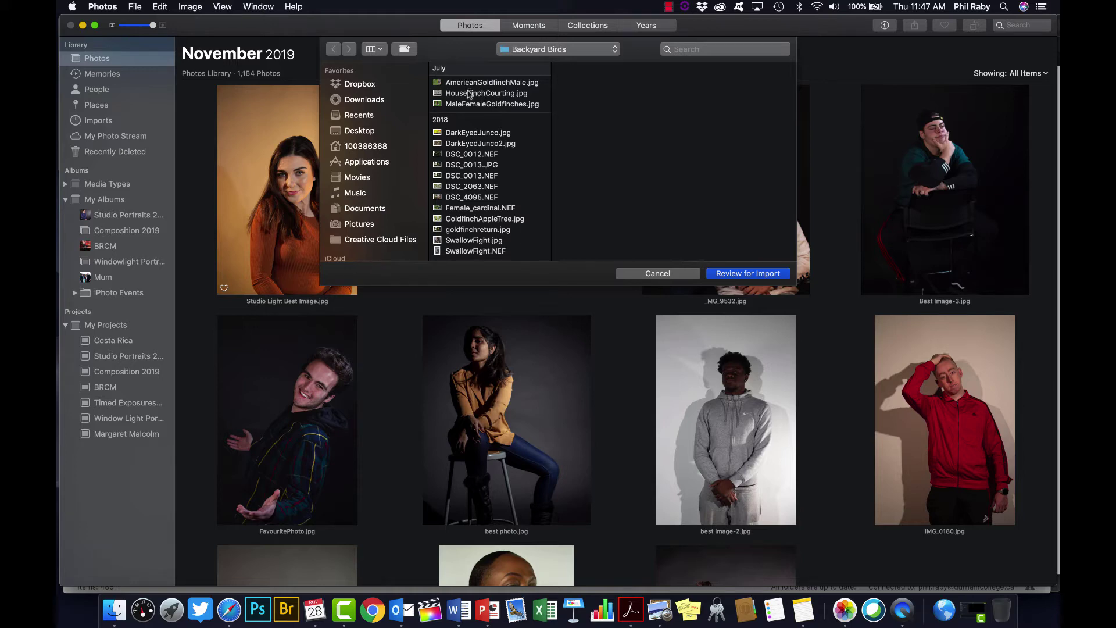
left_click(466, 84)
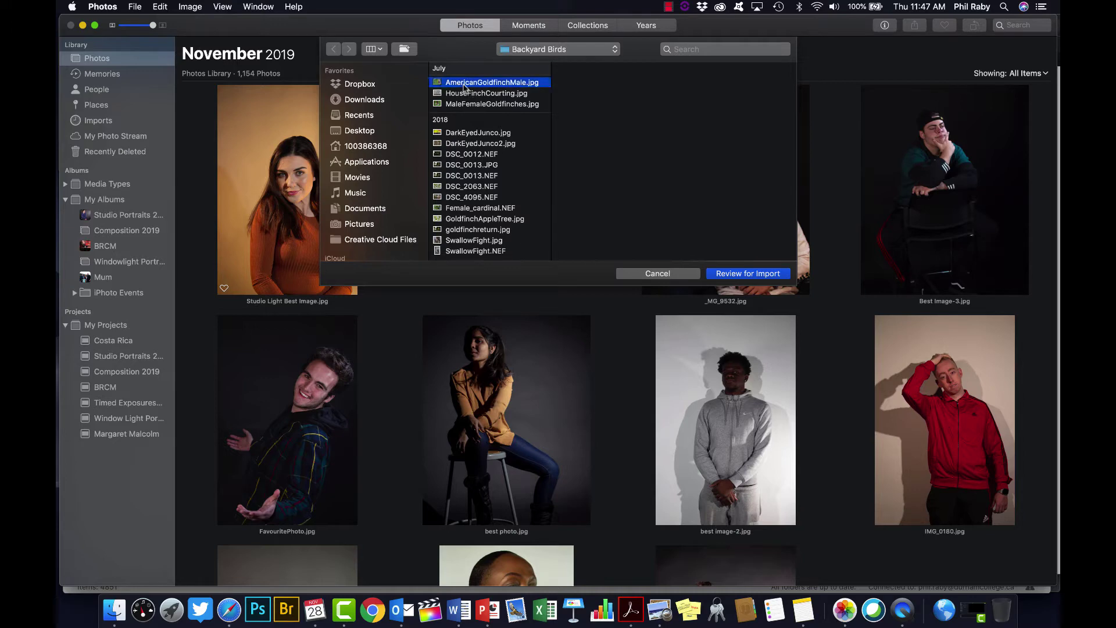
left_click(465, 94, "shift")
left_click(466, 105, "shift")
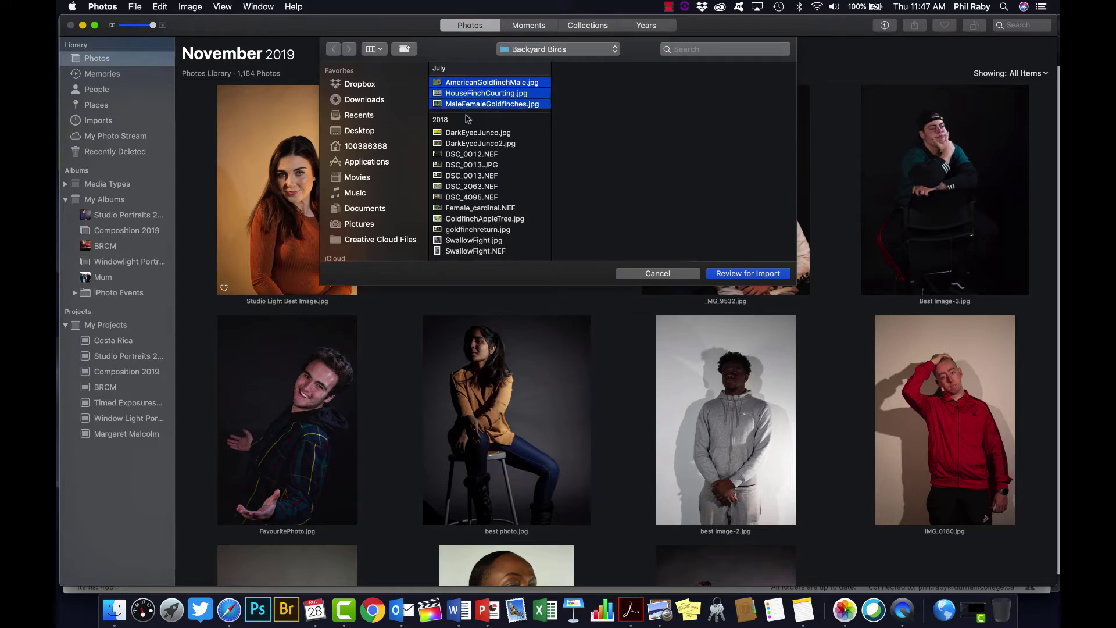
left_click(470, 133, "shift")
left_click(471, 143, "super")
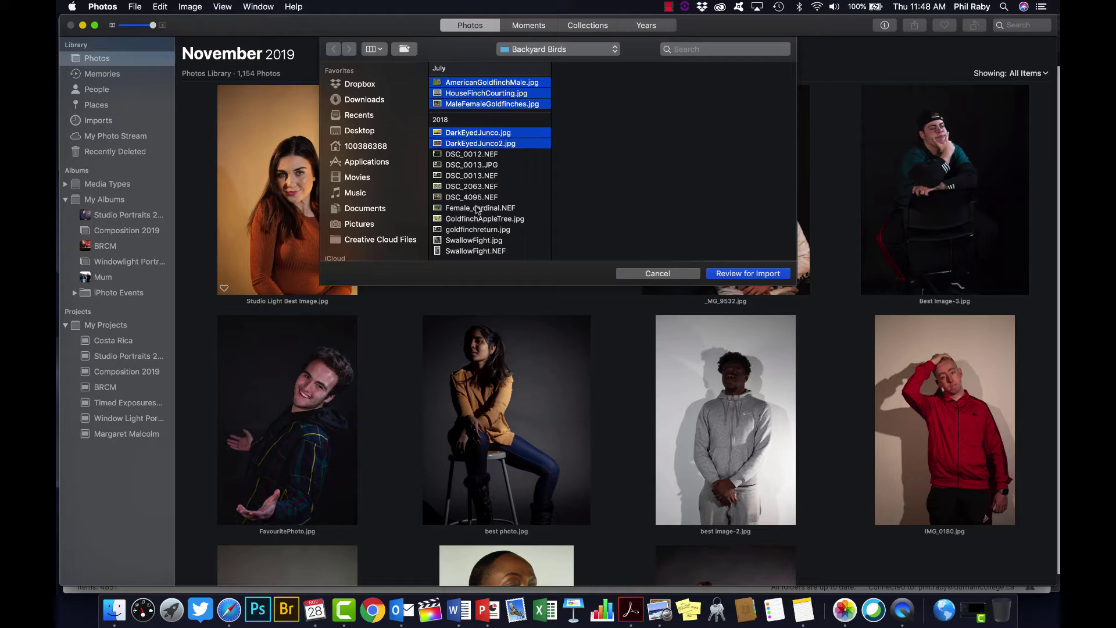
Step: Add GoldfinchAppleTree, goldfinchreturn and SwallowFight.jpg, leaving both NEF files unselected
left_click(475, 208, "super")
left_click(475, 218, "super")
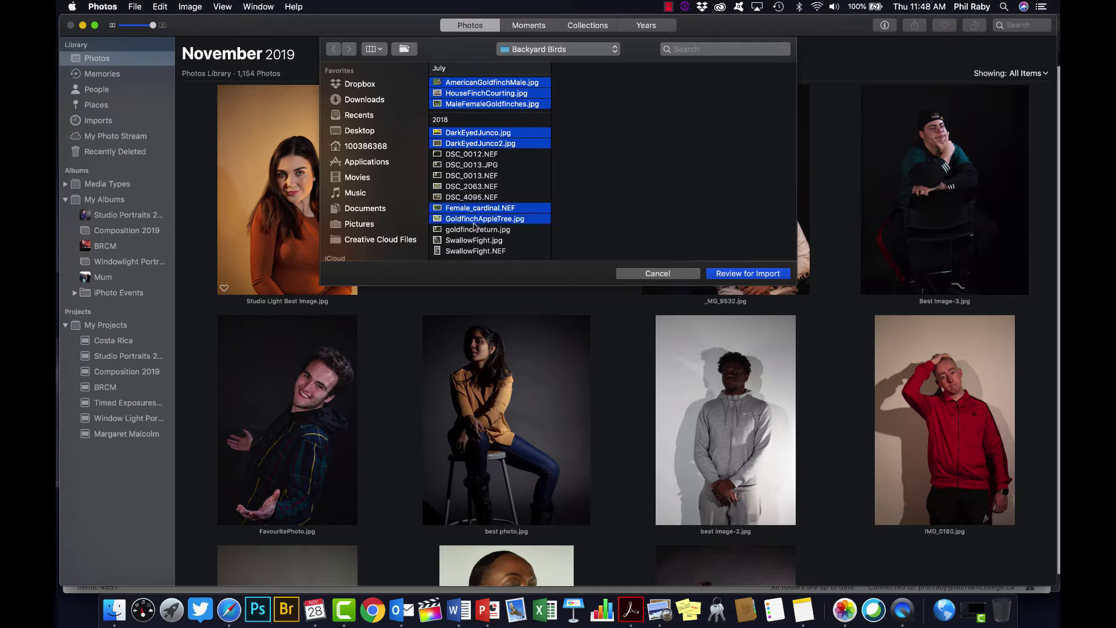
left_click(476, 229, "super")
left_click(475, 240, "super")
left_click(470, 252, "super")
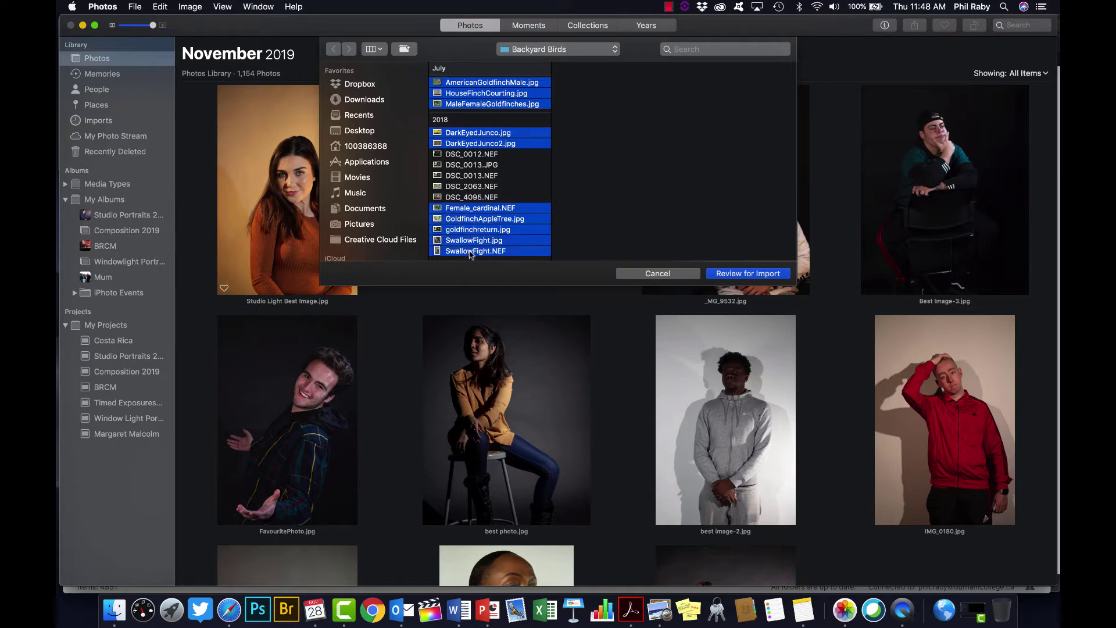
left_click(471, 251, "super")
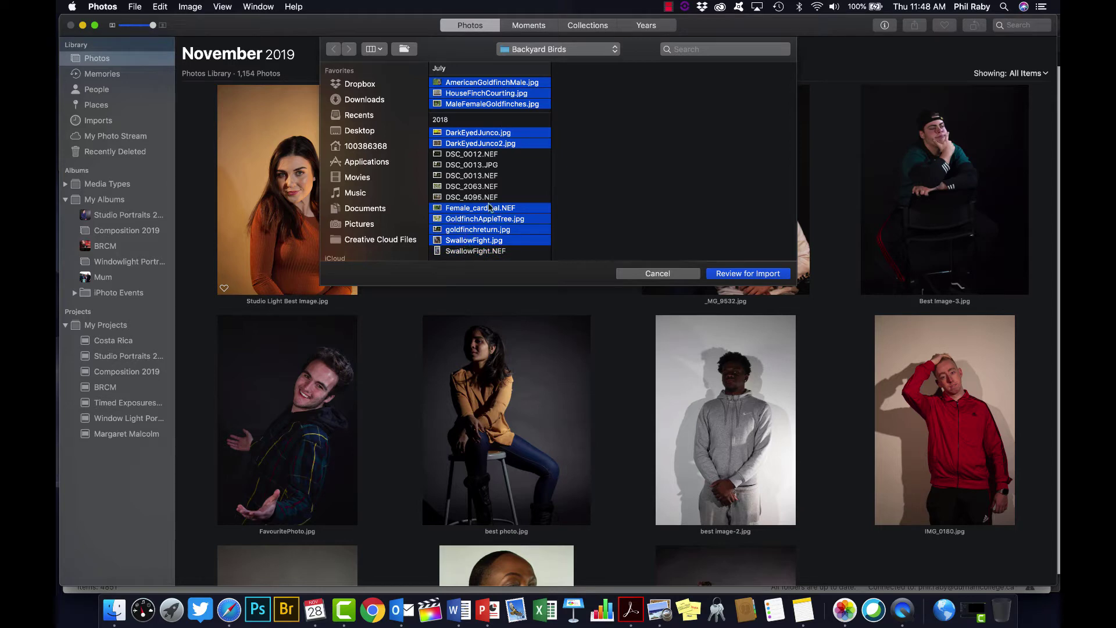
left_click(490, 208, "super")
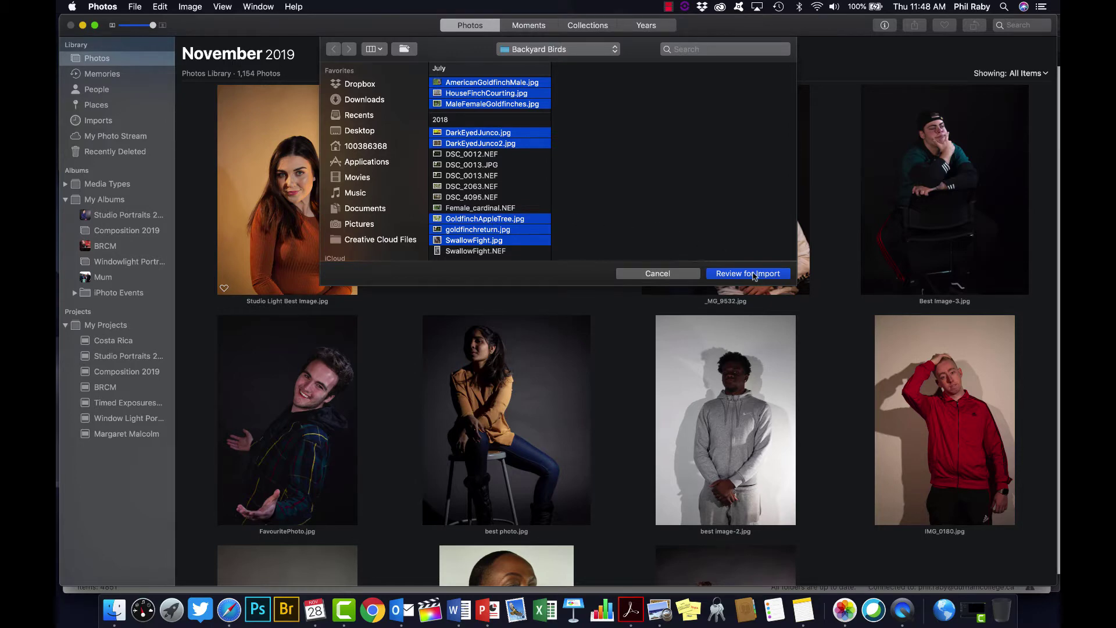
Step: Review the eight chosen bird files, marking and unmarking several thumbnails
left_click(754, 276)
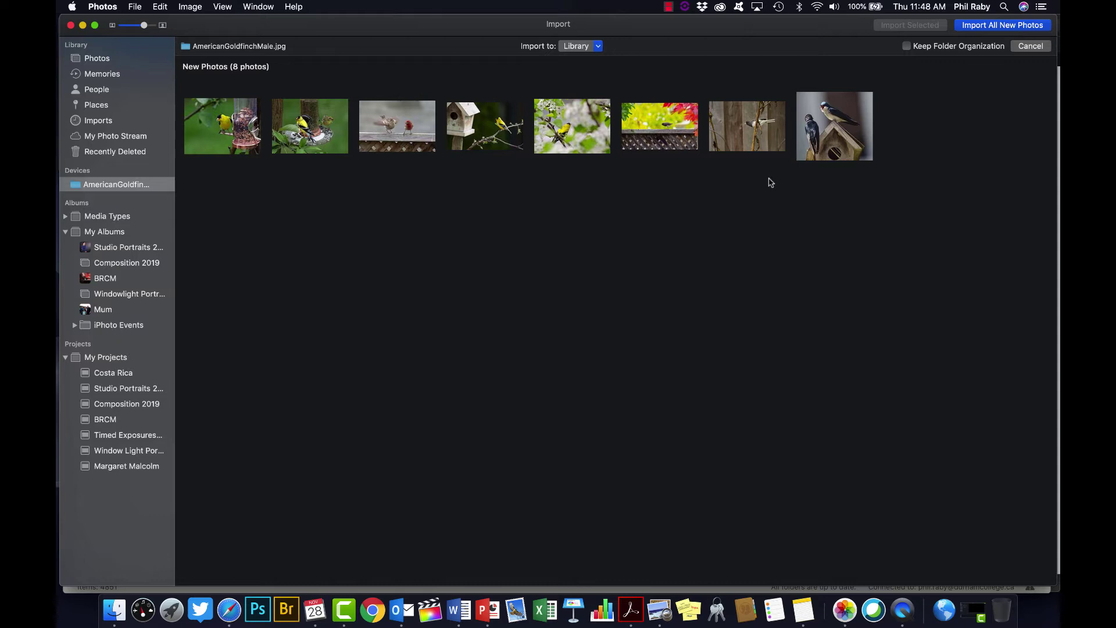
left_click(737, 137)
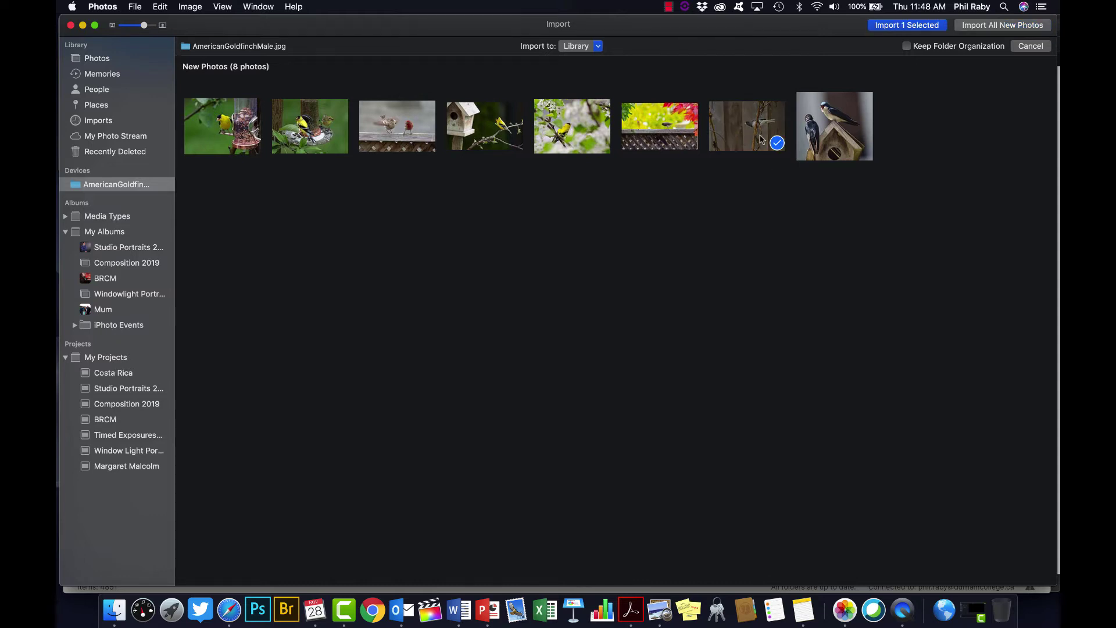
left_click(762, 138)
left_click(826, 139)
left_click(634, 131)
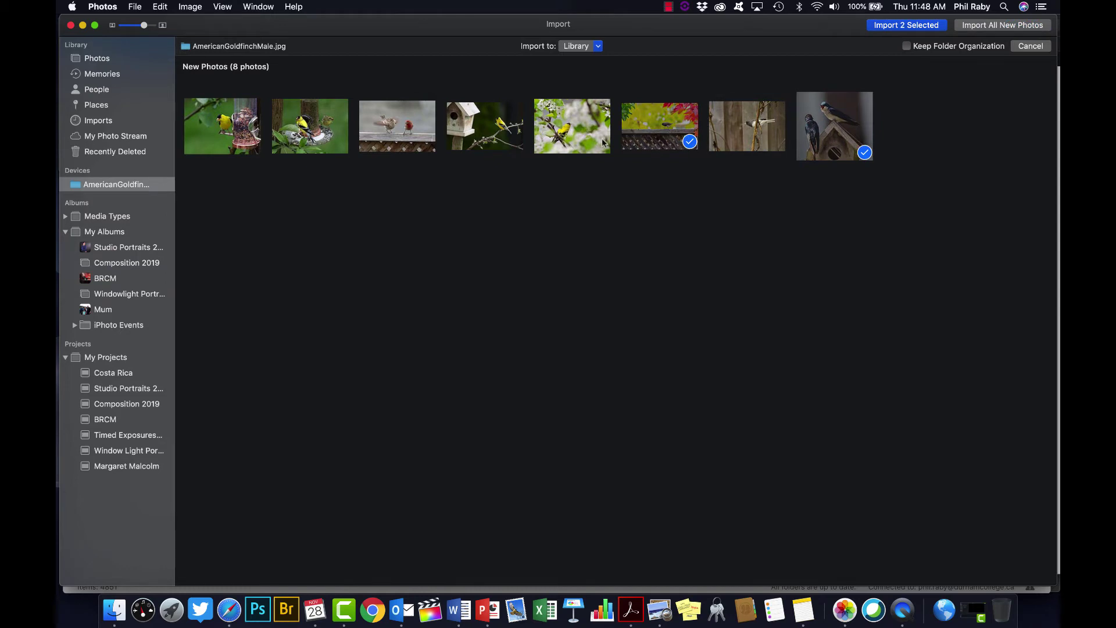
left_click(560, 139)
left_click(559, 140)
Step: Clear the remaining thumbnail marks and import all eight new bird photos
left_click(515, 149)
left_click(435, 142)
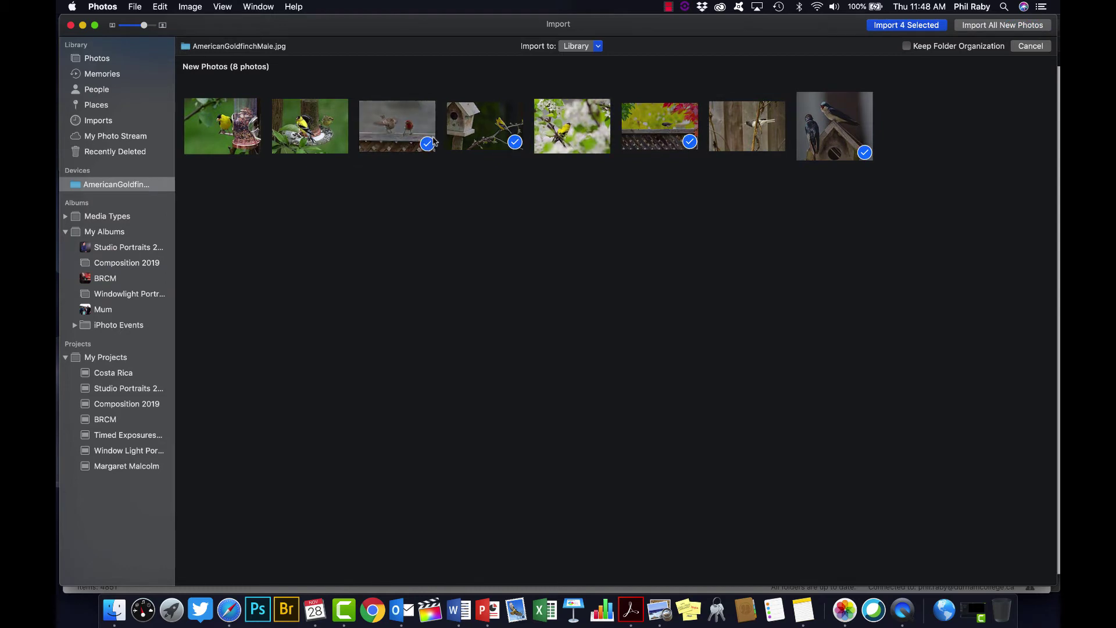
left_click(423, 146)
left_click(496, 134)
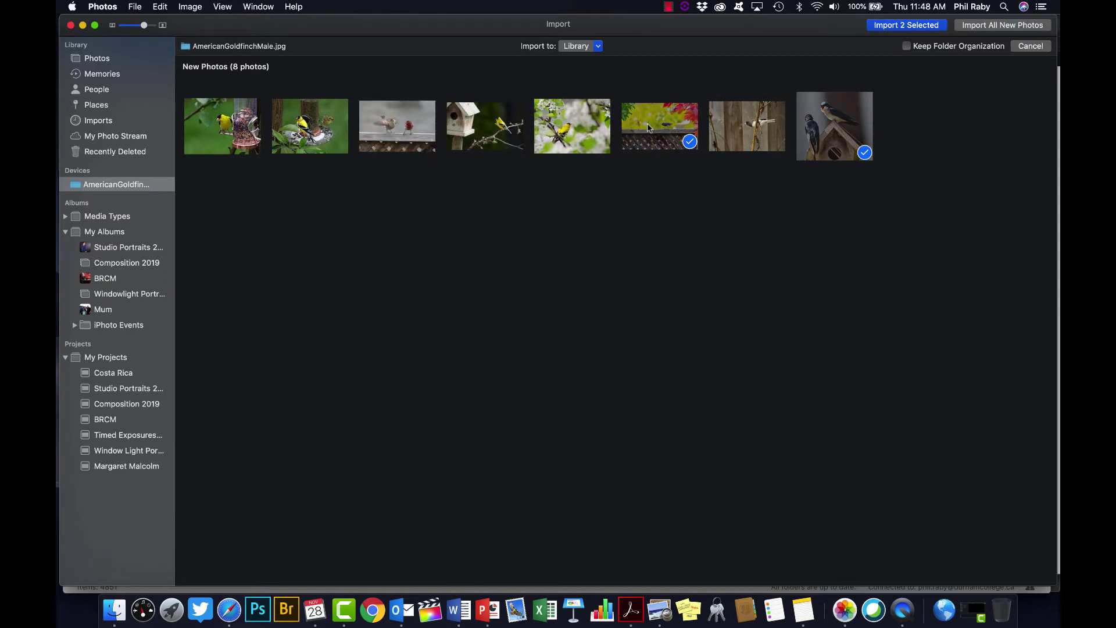
left_click(692, 140)
left_click(843, 152)
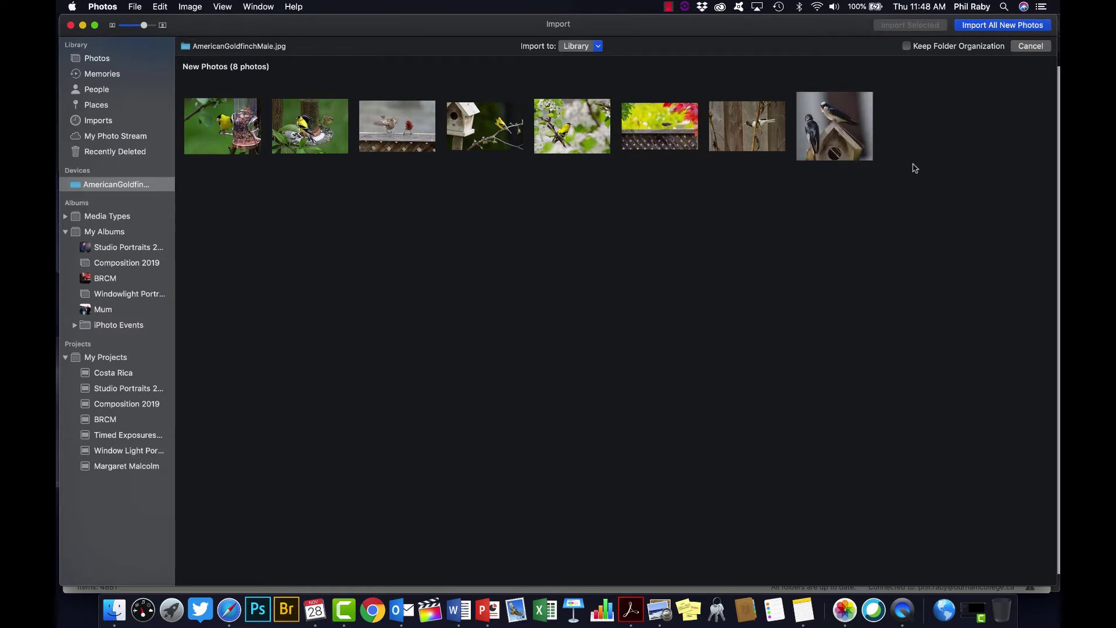
left_click(984, 26)
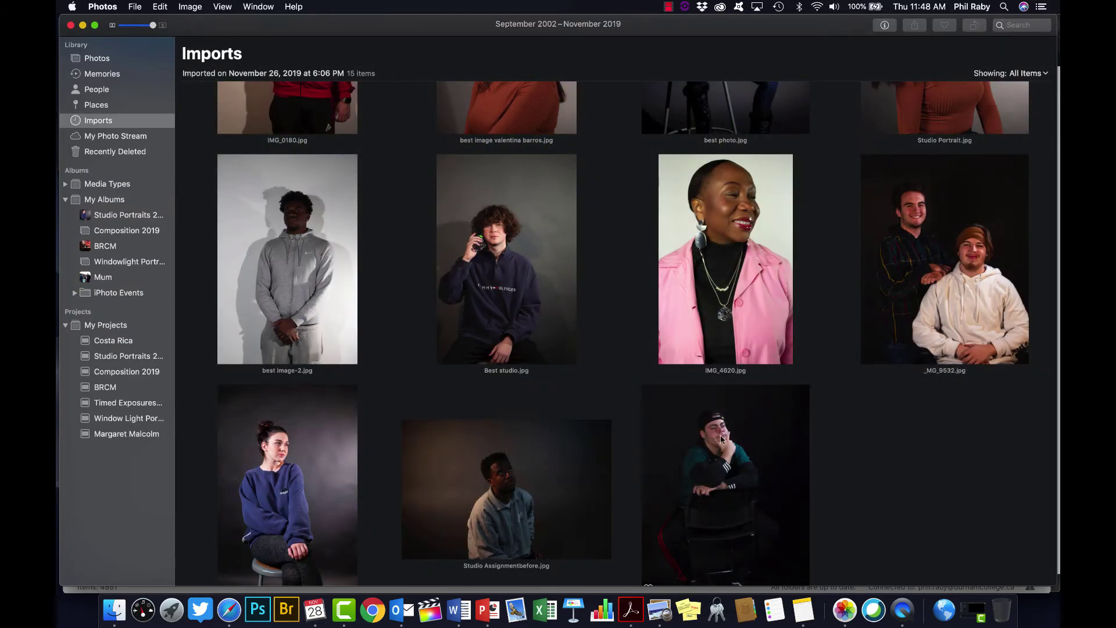
Step: Scroll to the November 28 import and select all eight bird photos, starting from AmericanGoldfinchMale
scroll(722, 437, "down", 6)
scroll(722, 438, "down", 2)
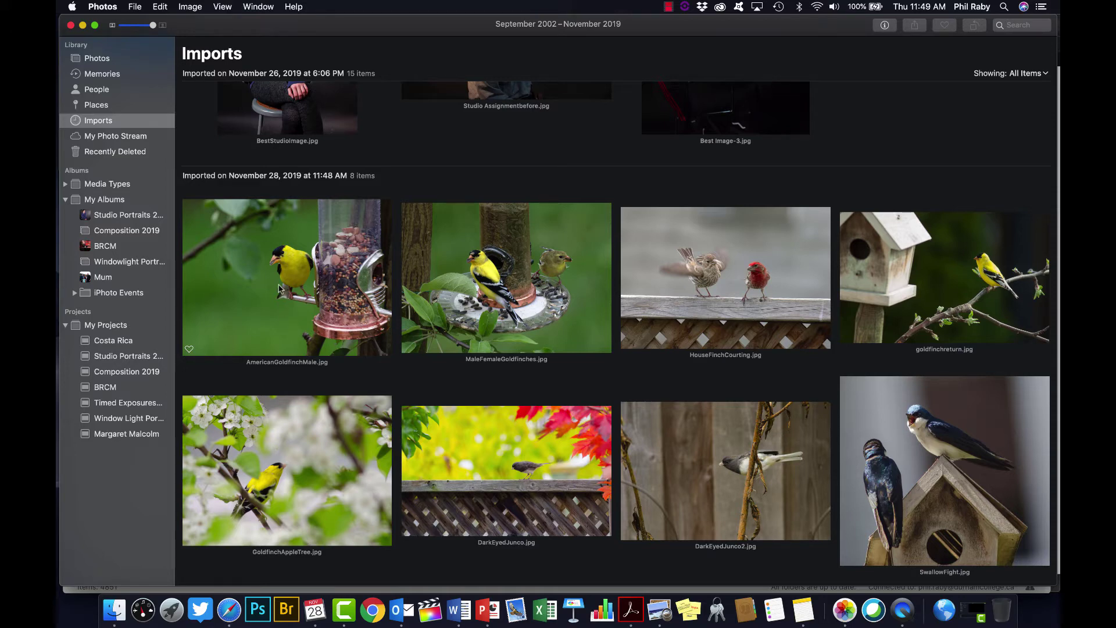
left_click(320, 288)
key("Right")
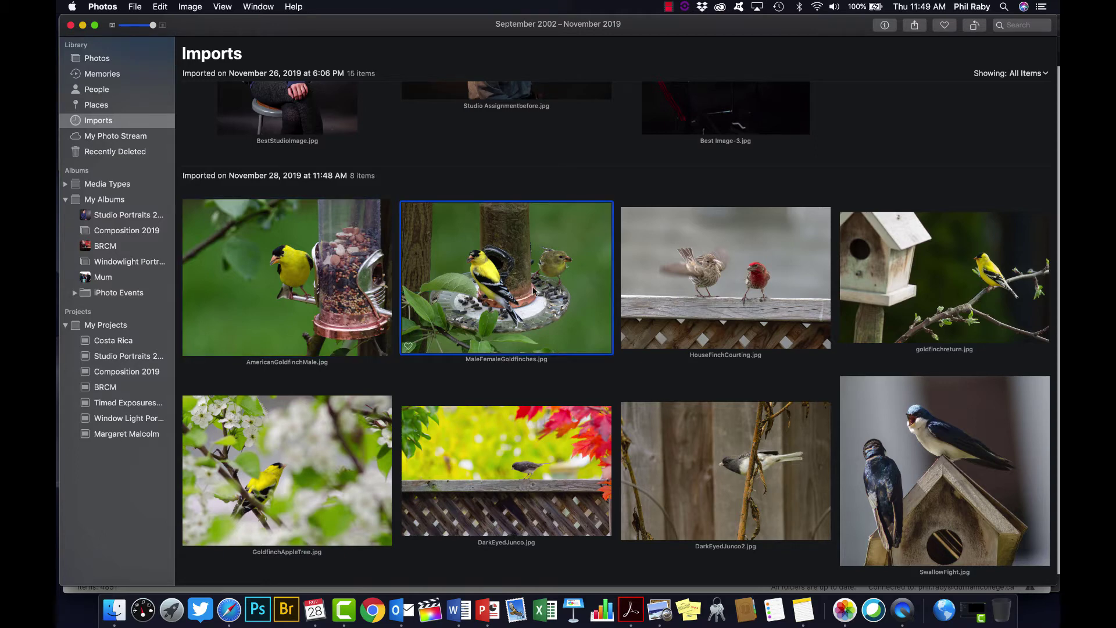
left_click(314, 316, "super")
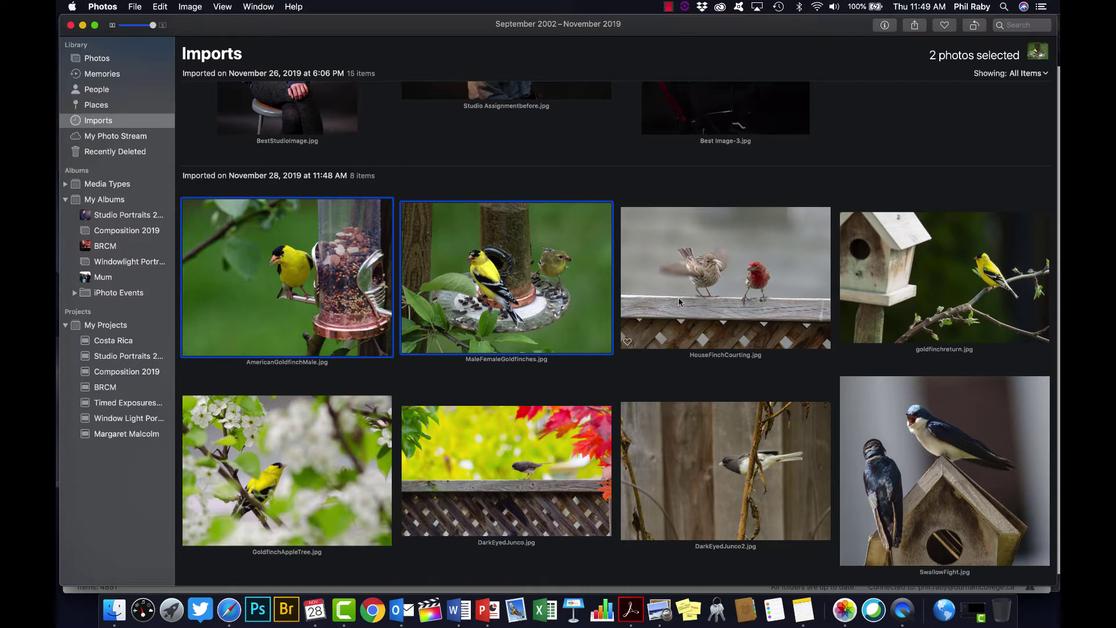
left_click(698, 297, "super")
left_click(348, 399)
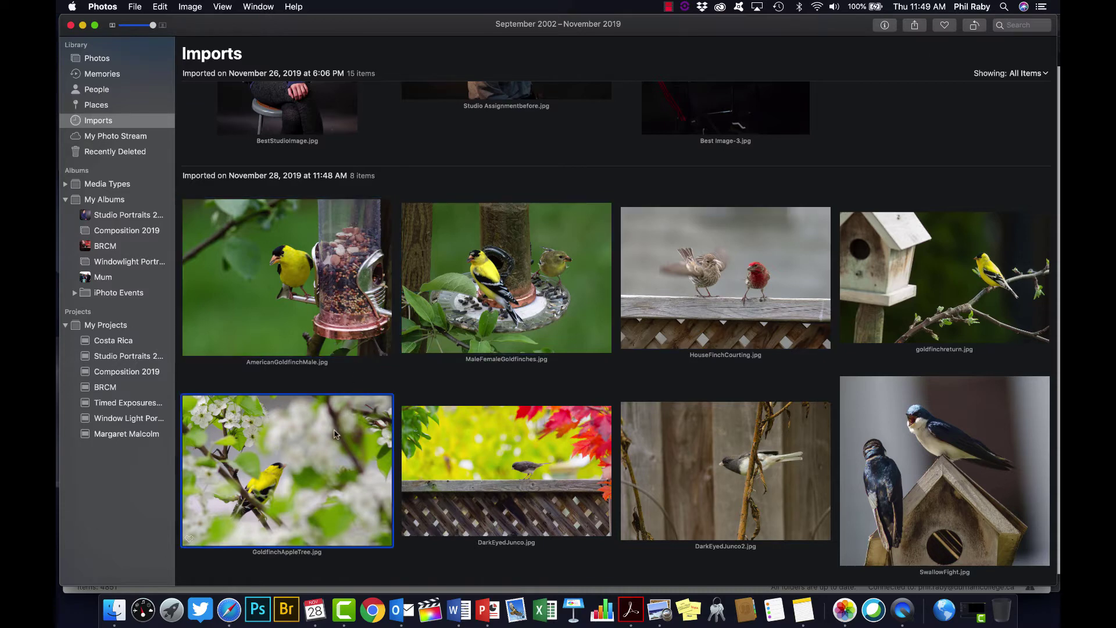
left_click(318, 322)
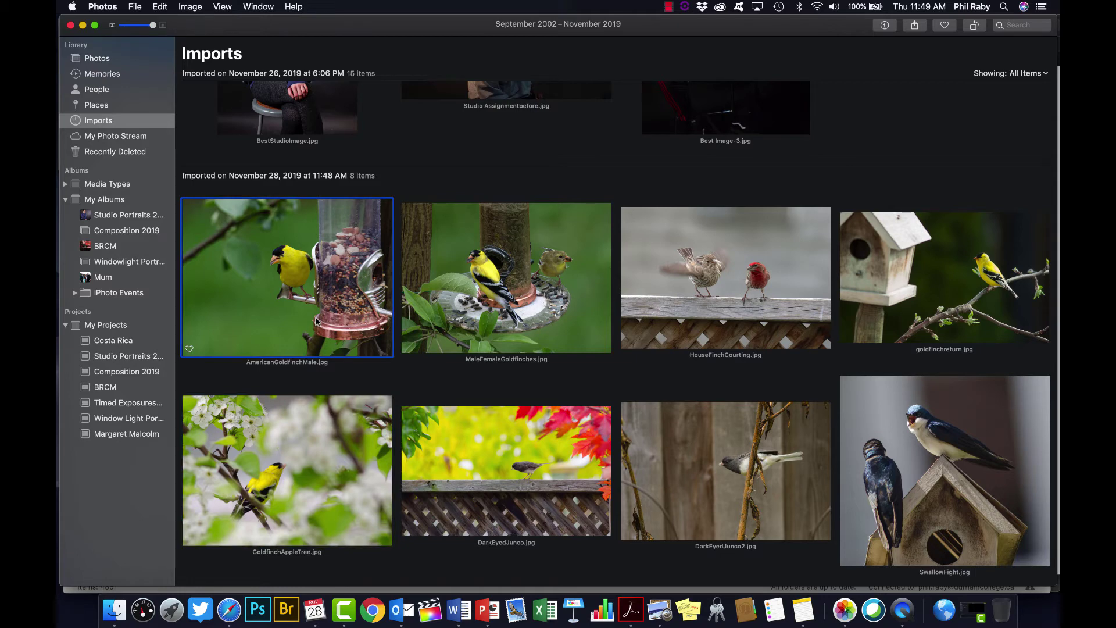
left_click(897, 463, "shift")
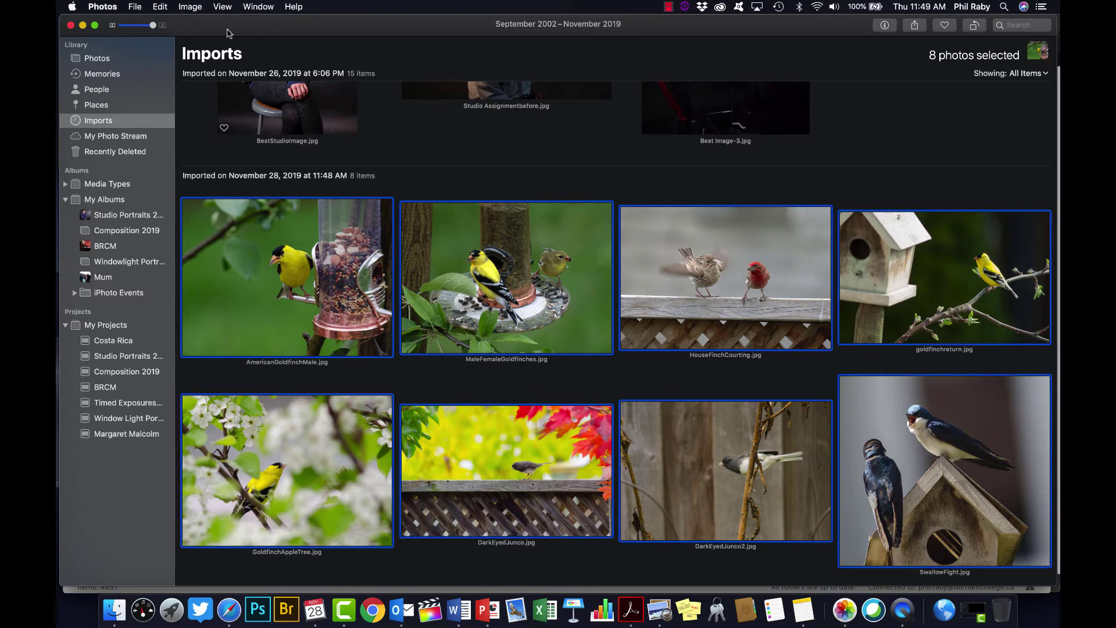
Step: Create a new Photos slideshow from the selected birds, naming it 'Birdbrains'
left_click(136, 7)
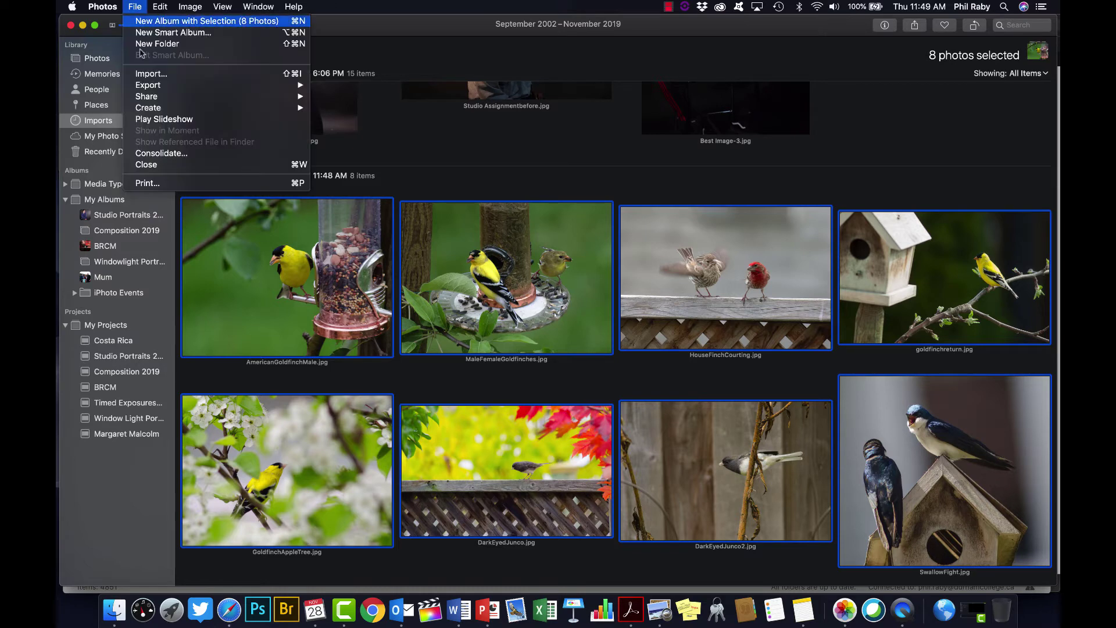
mouse_move(152, 107)
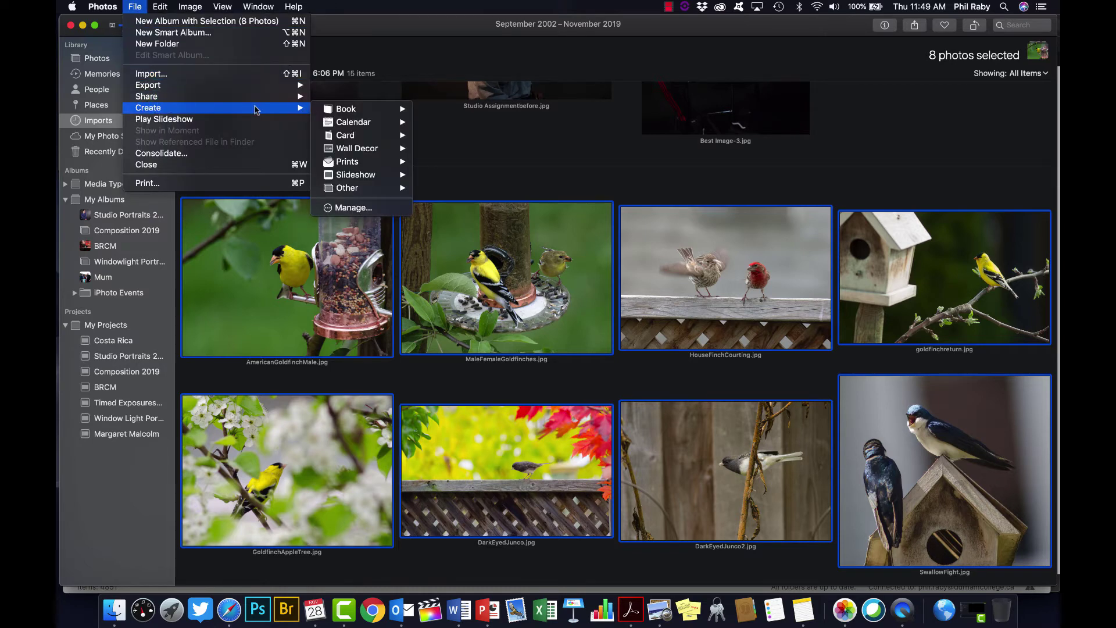
mouse_move(363, 176)
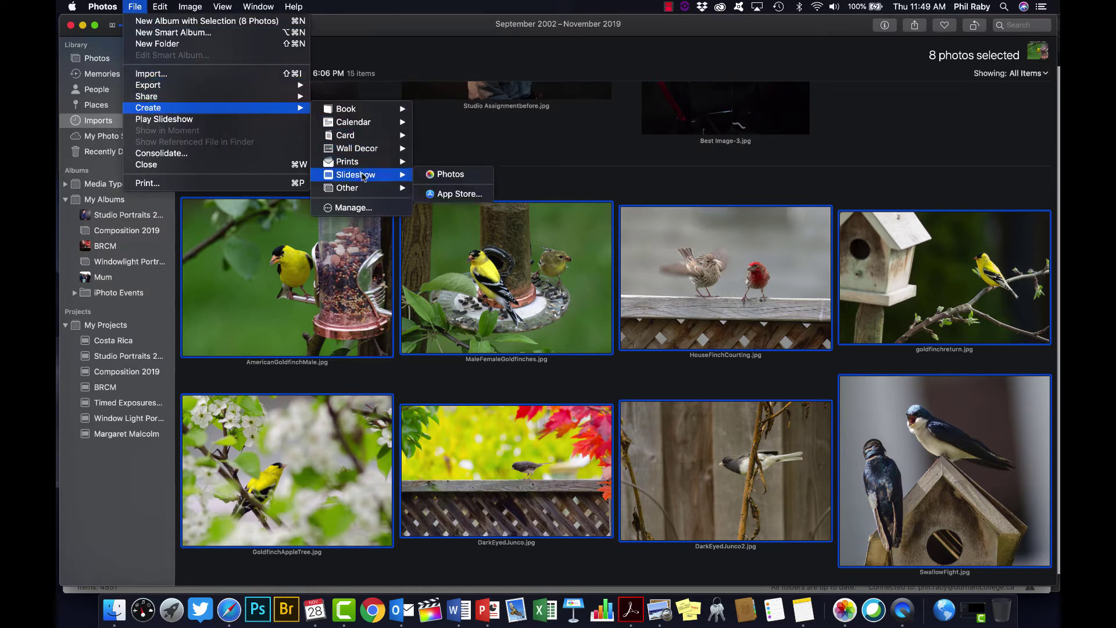
left_click(465, 176)
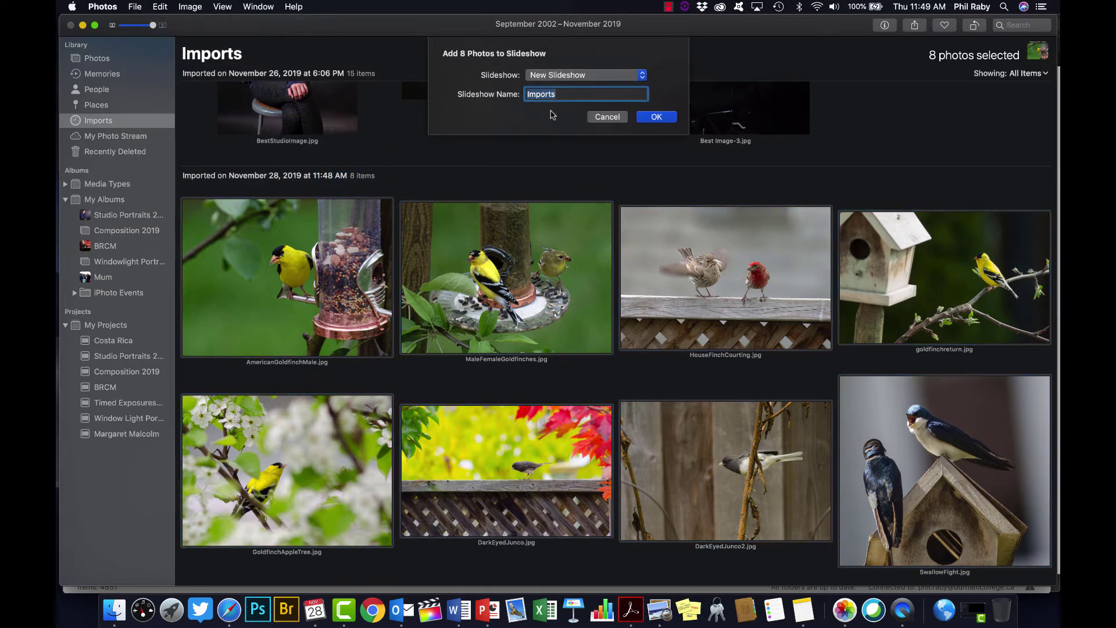
type("Birdbrains")
Step: Confirm the Birdbrains slideshow and edit the Birdbrains title text on the goldfinch slide
left_click(656, 117)
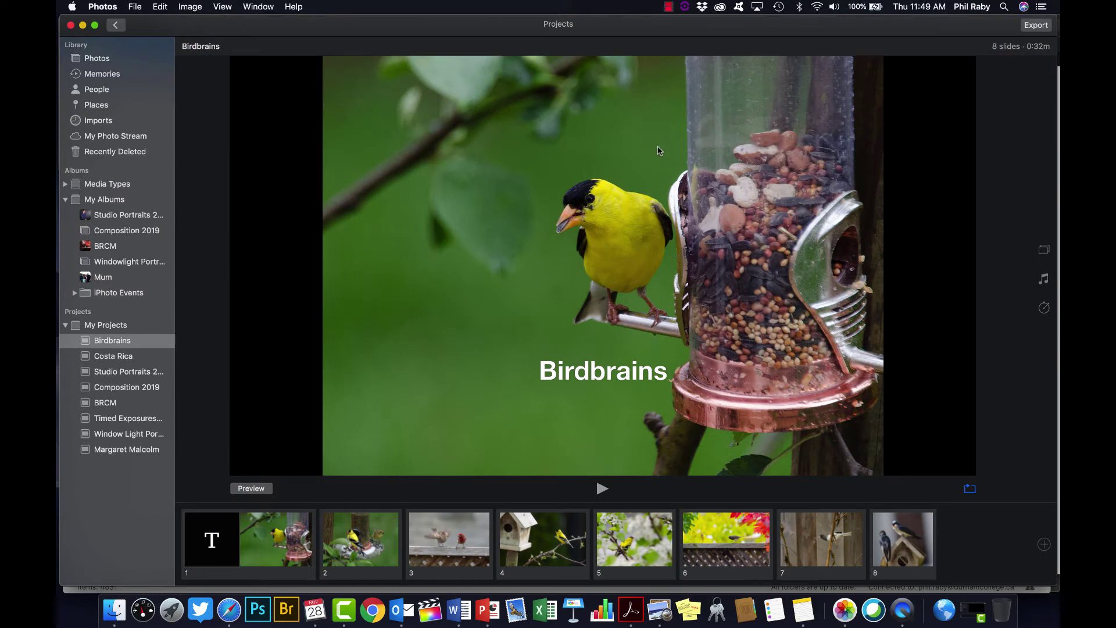
left_click(579, 378)
left_click(554, 373)
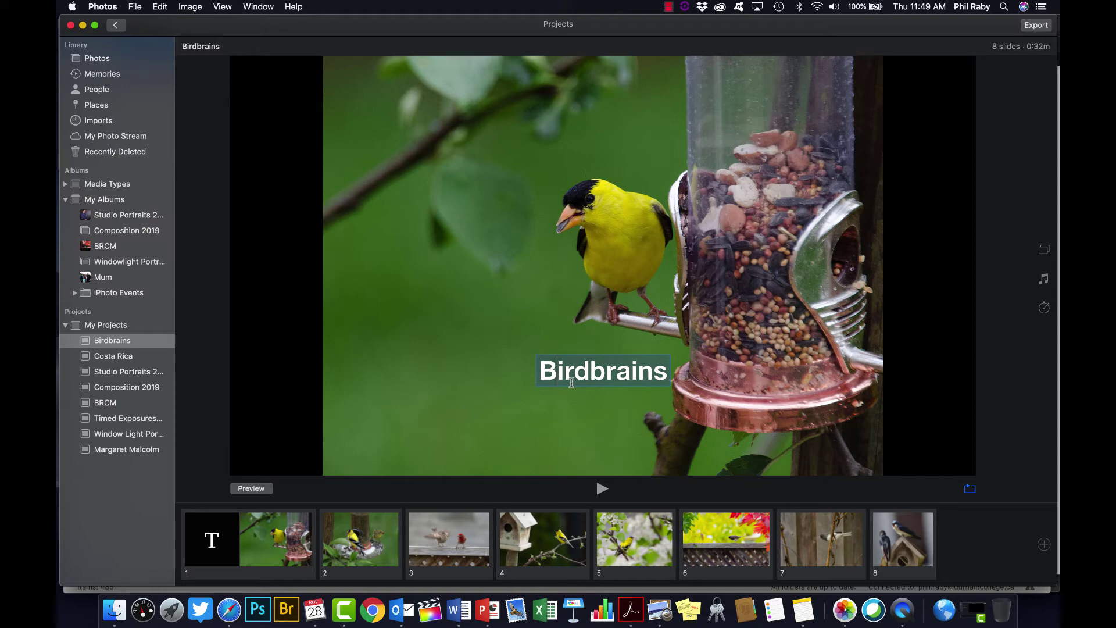
key("Return")
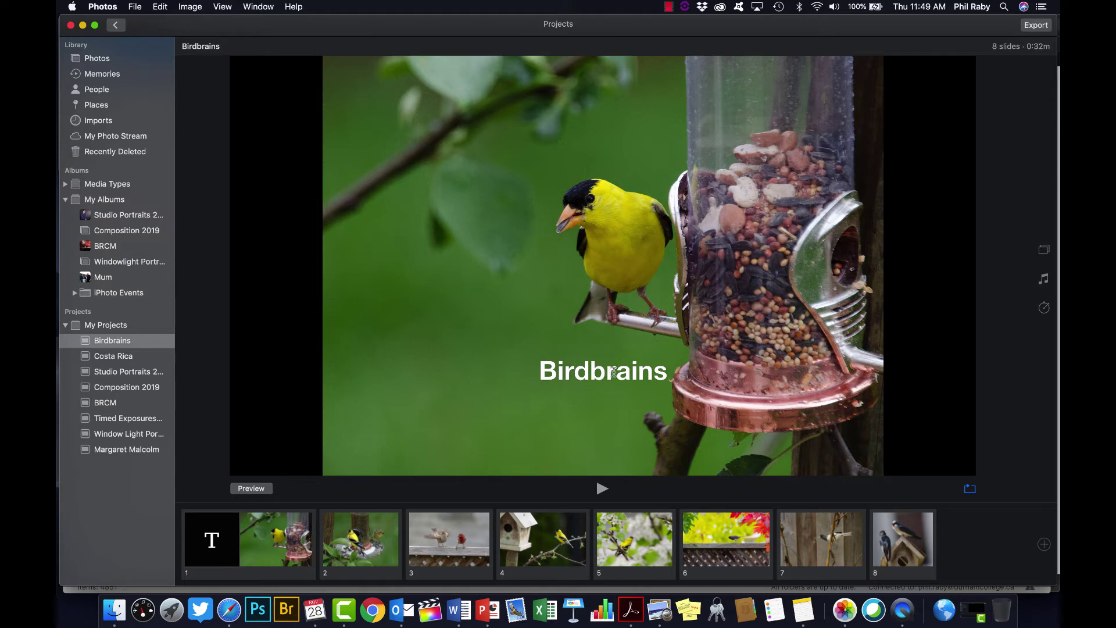
left_click(608, 371)
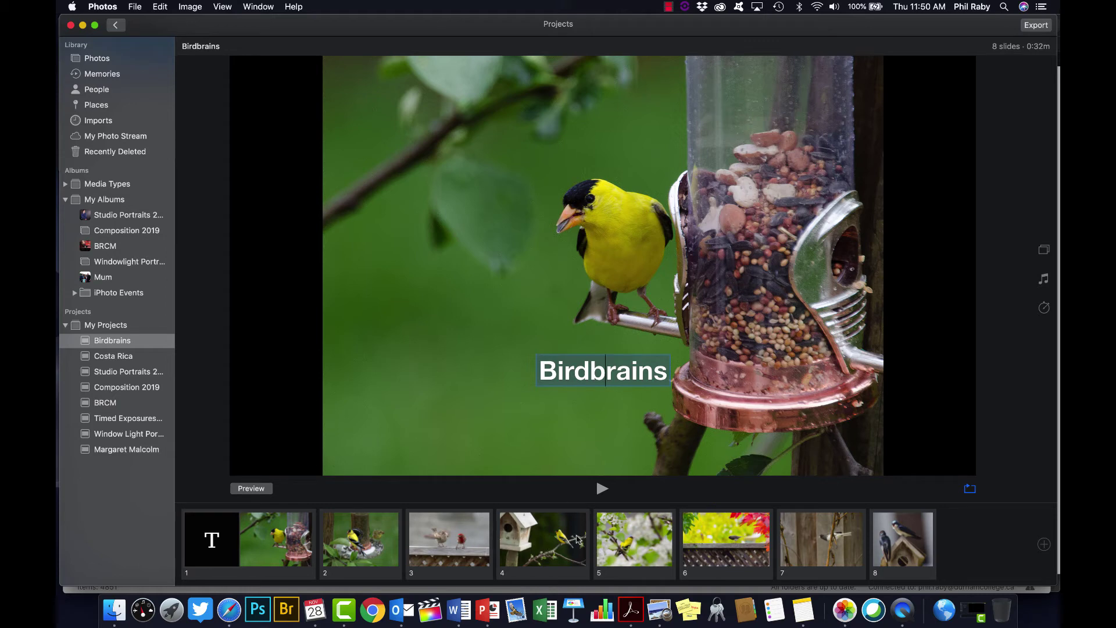
Step: Move the birdhouse goldfinch and feeder goldfinches slides later, then preview the title slide
left_click(579, 541)
left_click_drag(579, 541, 717, 550)
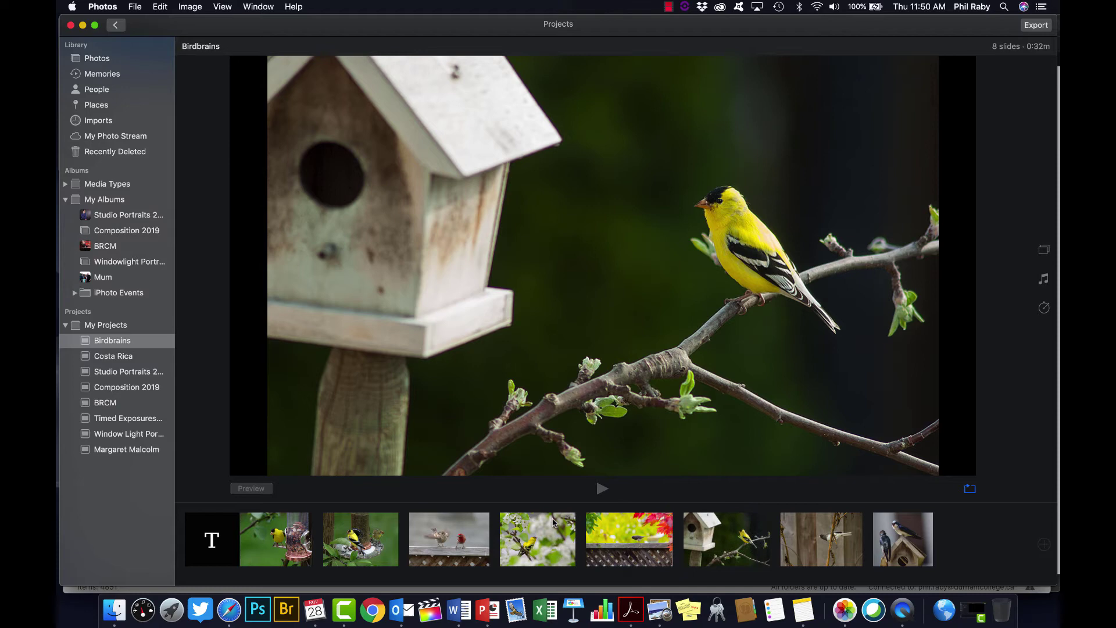
left_click_drag(351, 512, 836, 553)
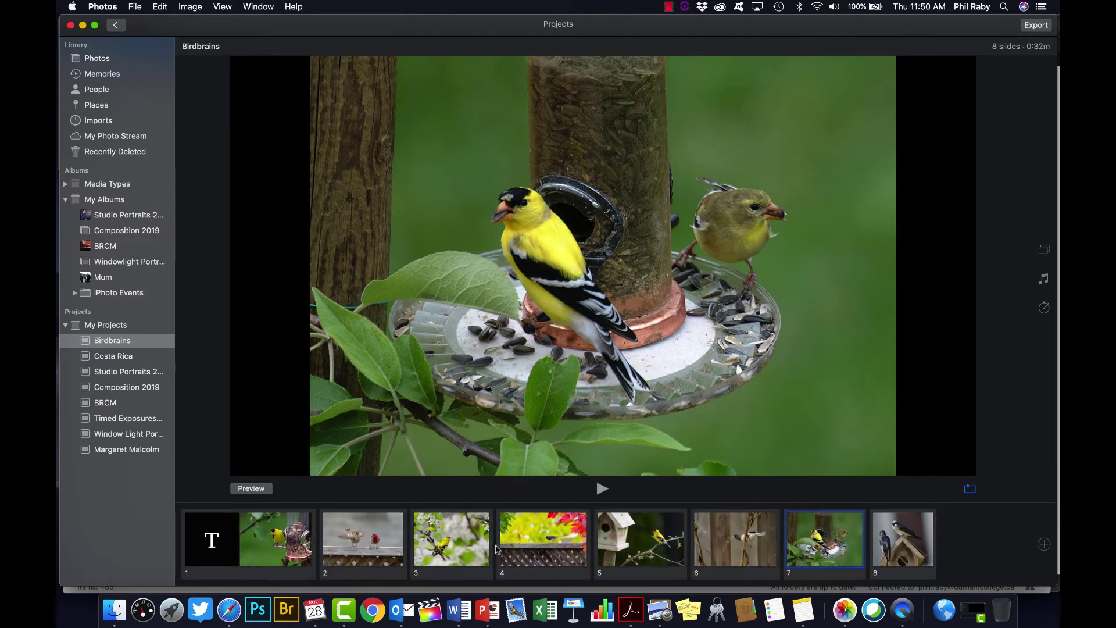
left_click(214, 538)
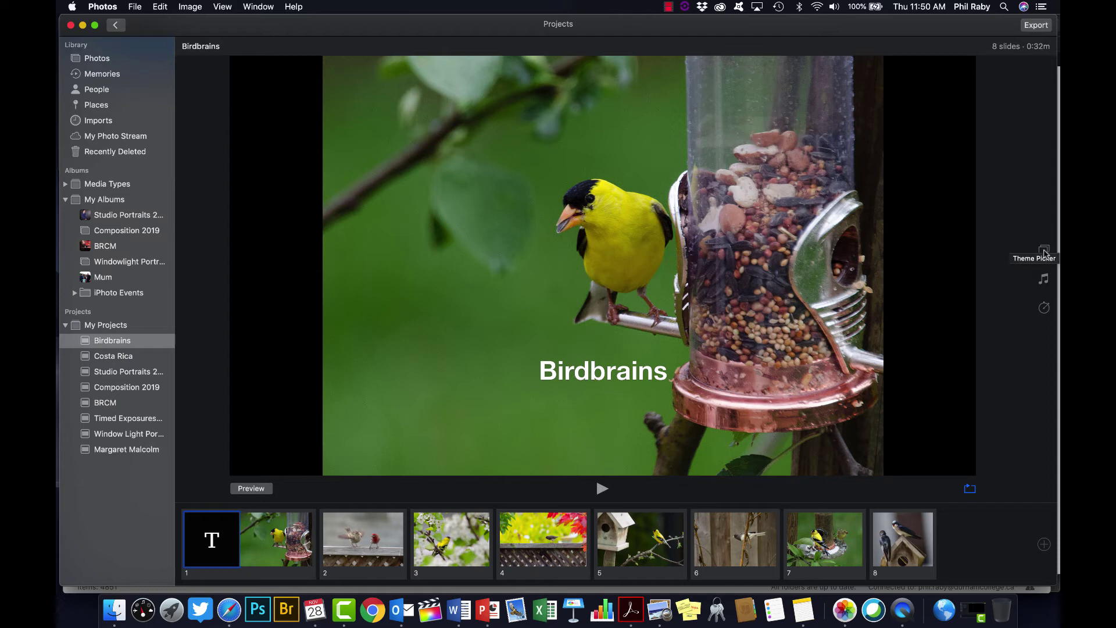
Step: Preview the Sliding Panels and Reflections themes, then apply Ken Burns to Birdbrains
left_click(1045, 251)
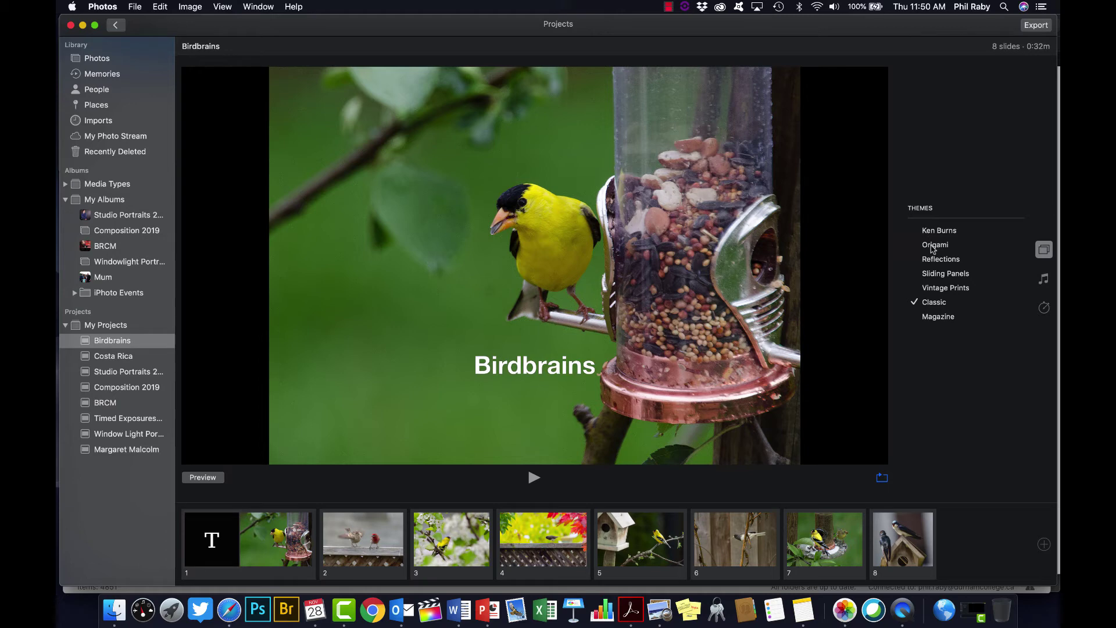
left_click(938, 274)
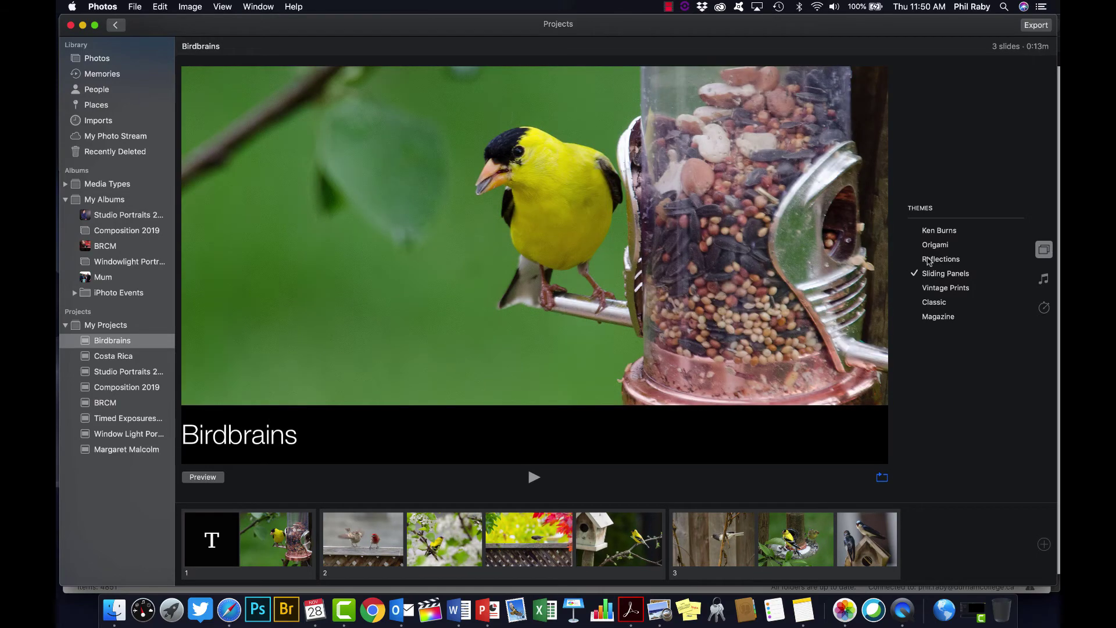
left_click(930, 260)
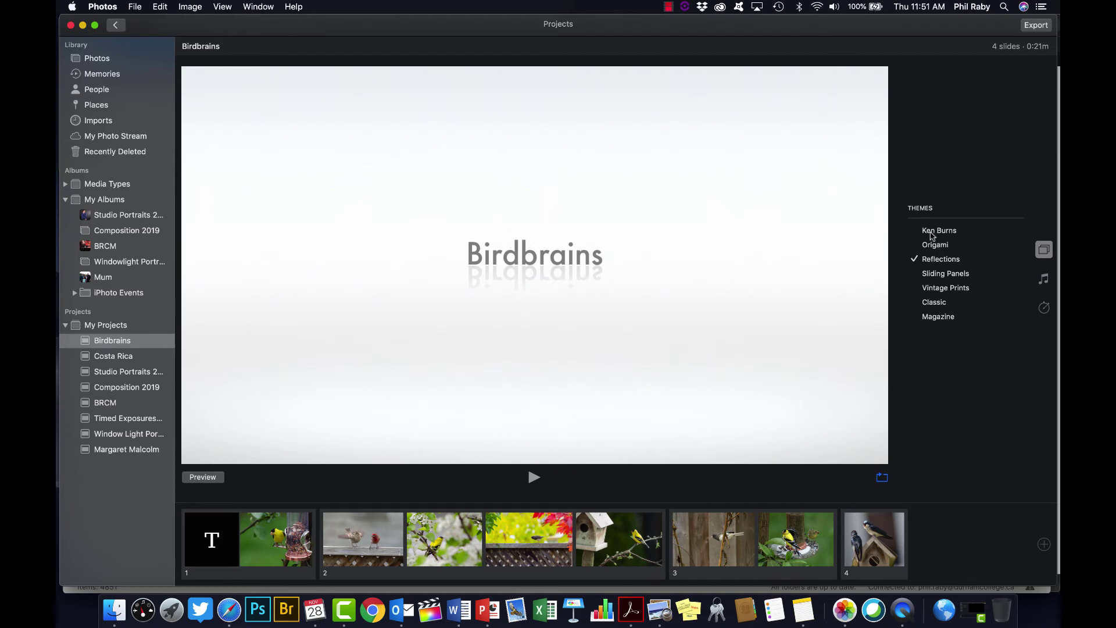
left_click(931, 234)
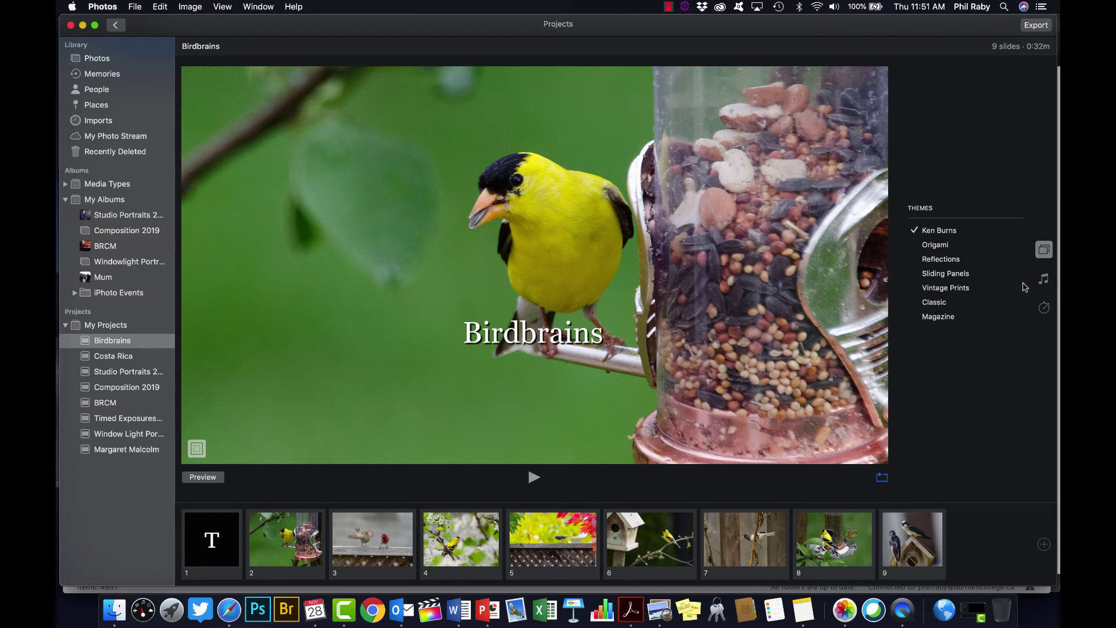
Step: Expand the slideshow's Music Library, browse Theme Songs, then switch the source back to iTunes
left_click(1045, 283)
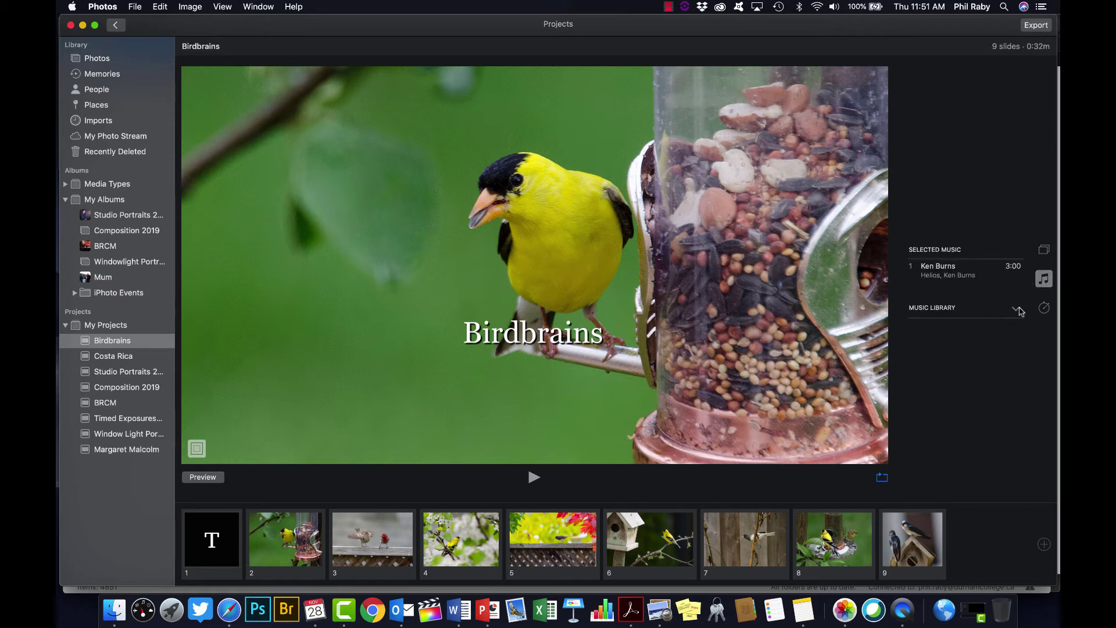
left_click(1016, 311)
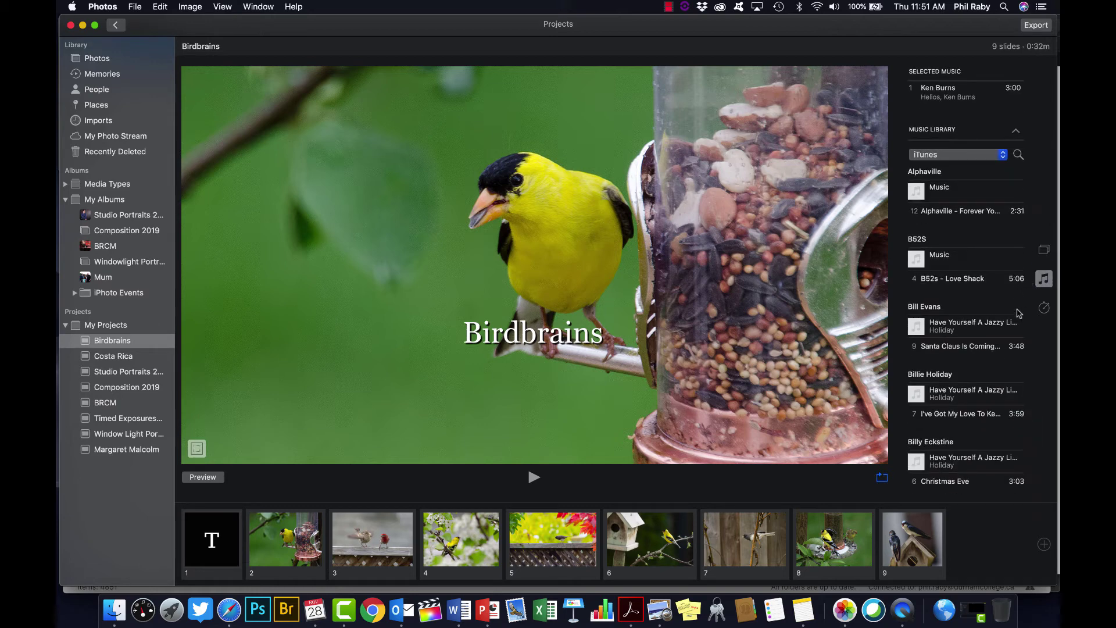
left_click(951, 157)
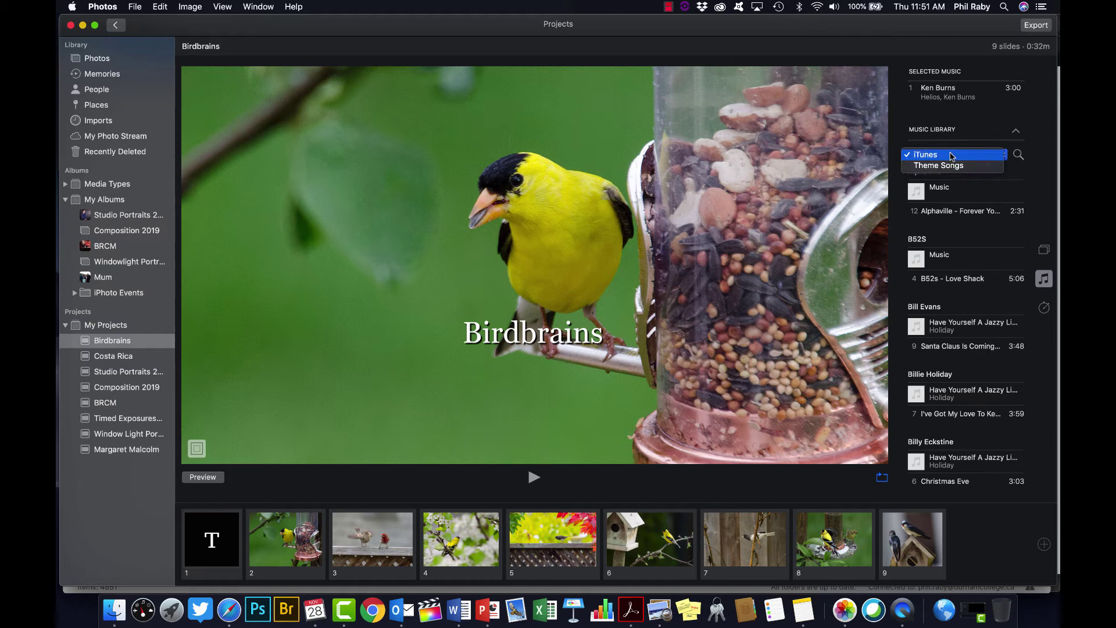
left_click(947, 166)
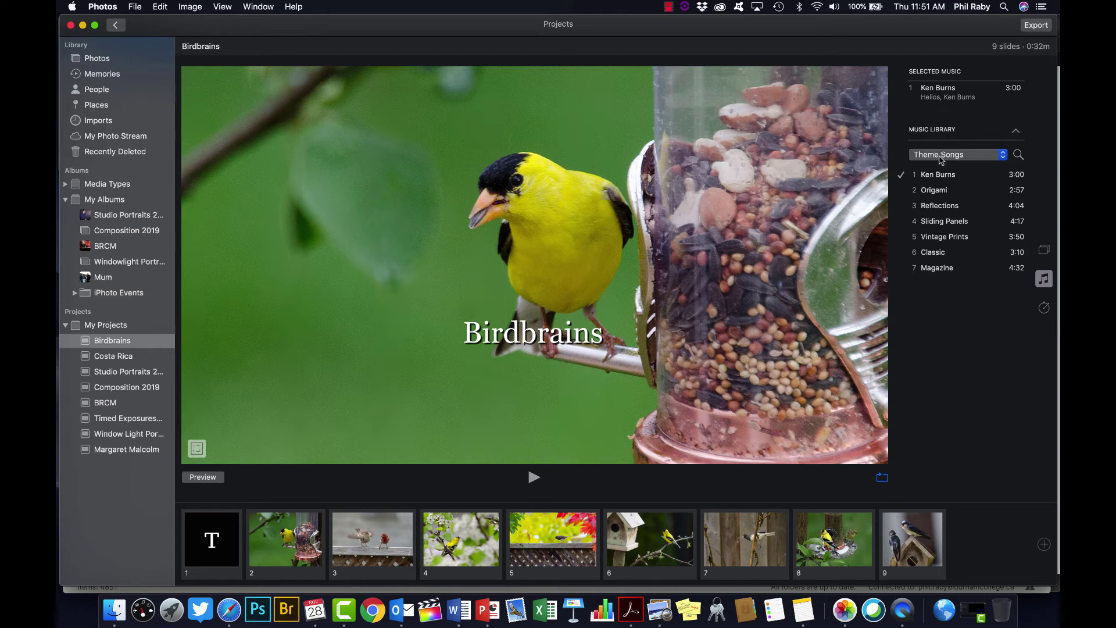
left_click(942, 160)
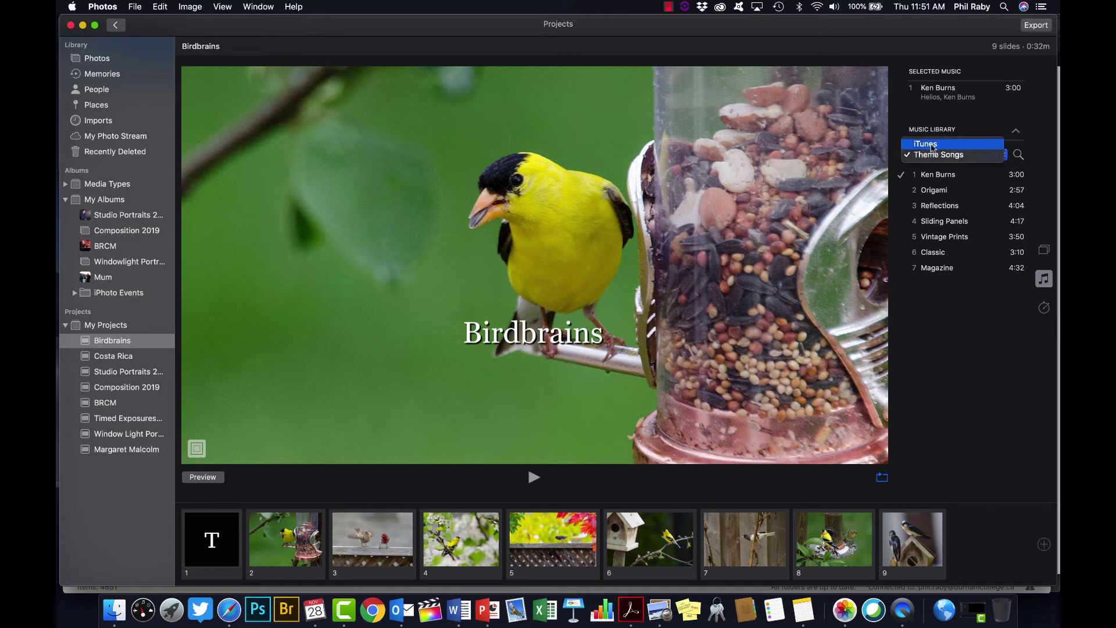
left_click(931, 145)
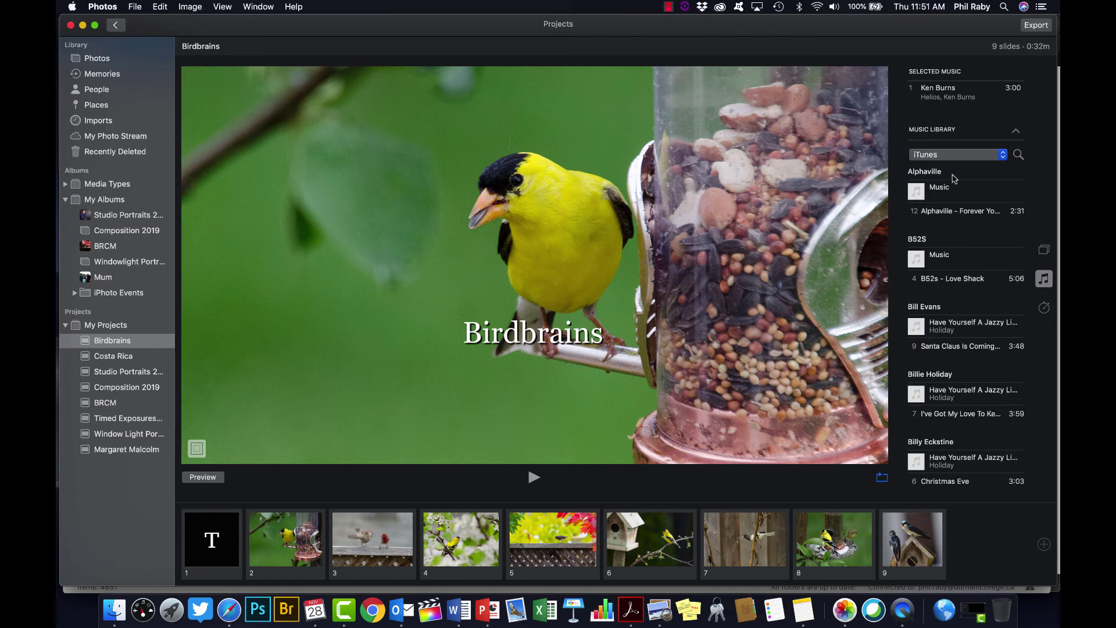
mouse_move(978, 102)
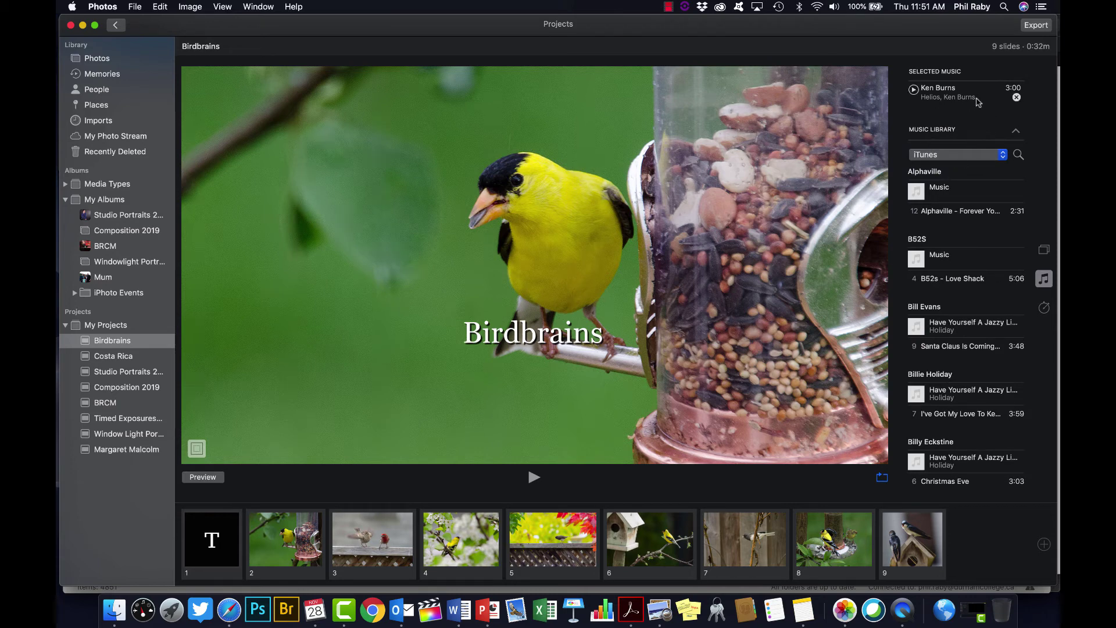
Step: Set a custom 0:36 duration after trying Fit to Music, and turn off Loop Slideshow
left_click(1045, 308)
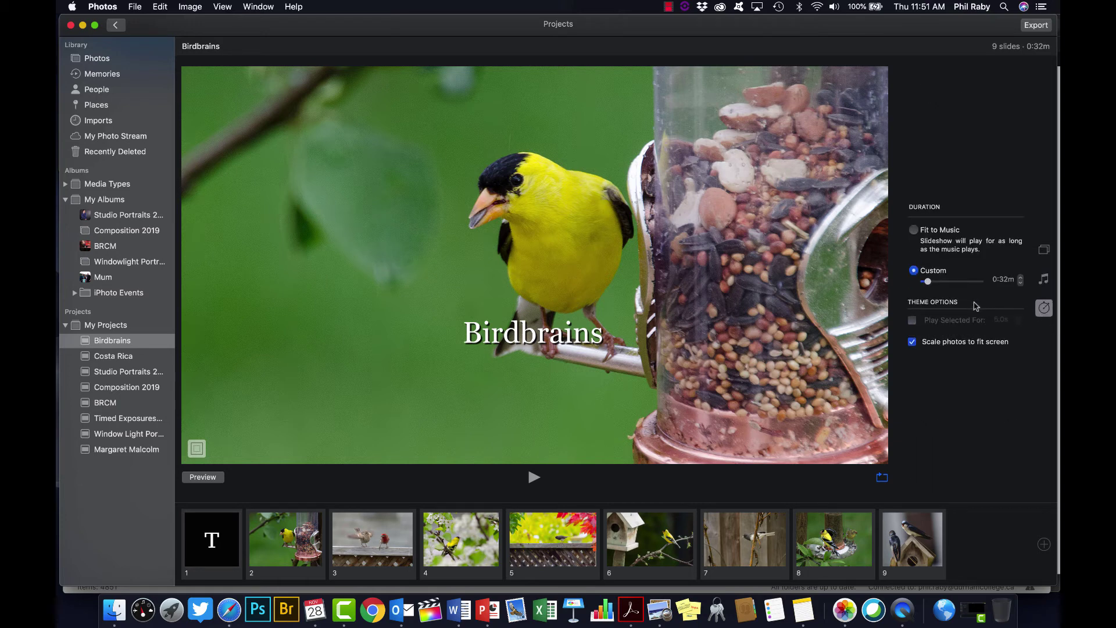
mouse_move(927, 287)
left_click_drag(927, 282, 929, 283)
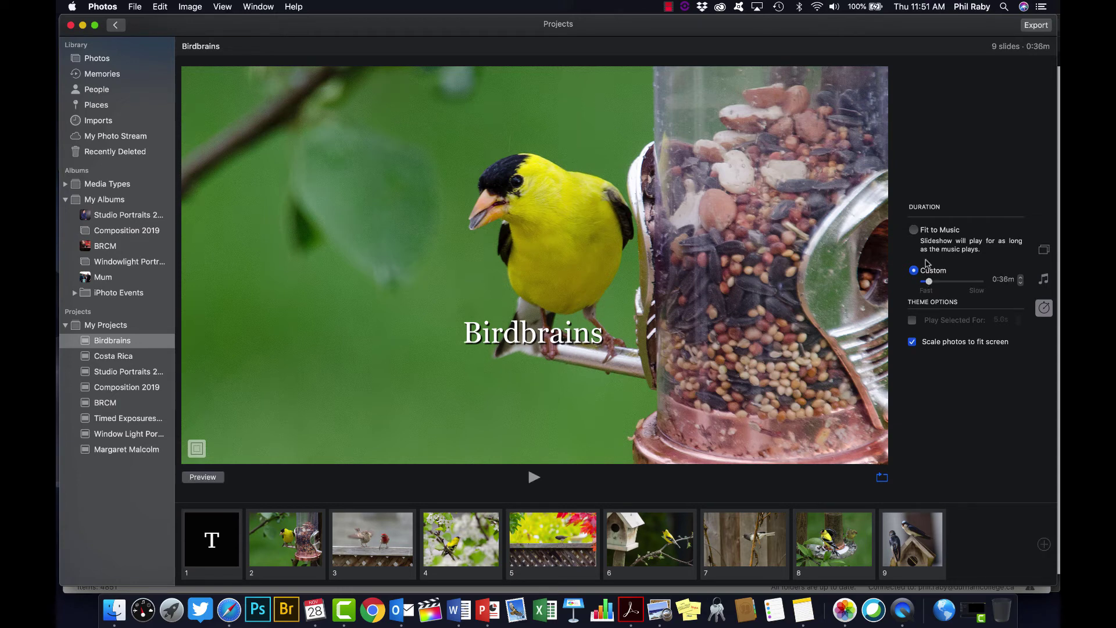
left_click(914, 230)
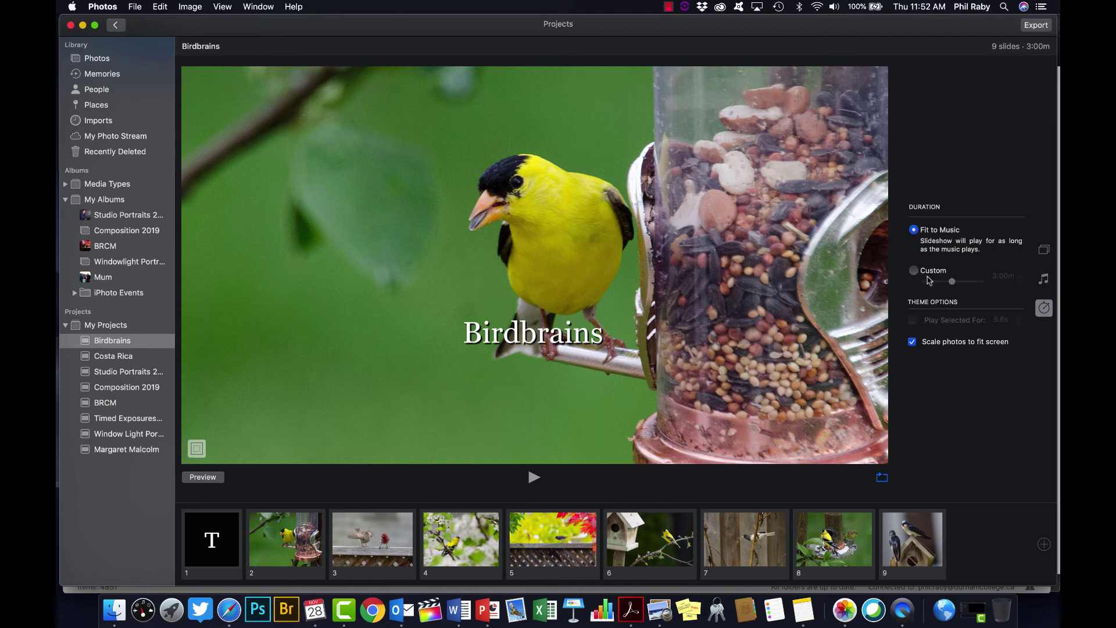
left_click(921, 282)
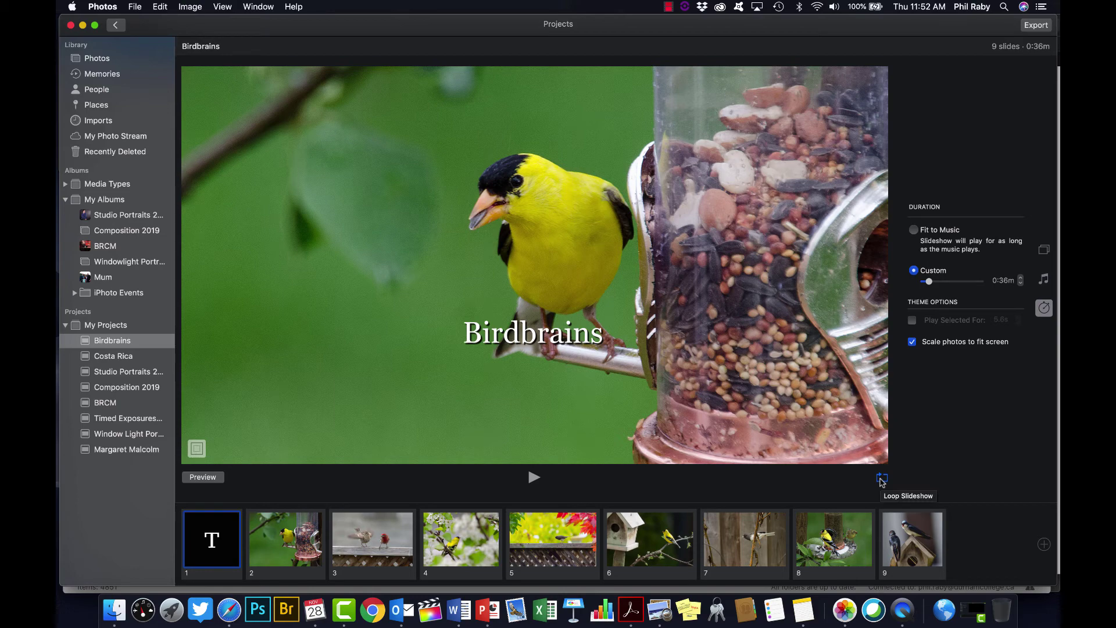
left_click(883, 478)
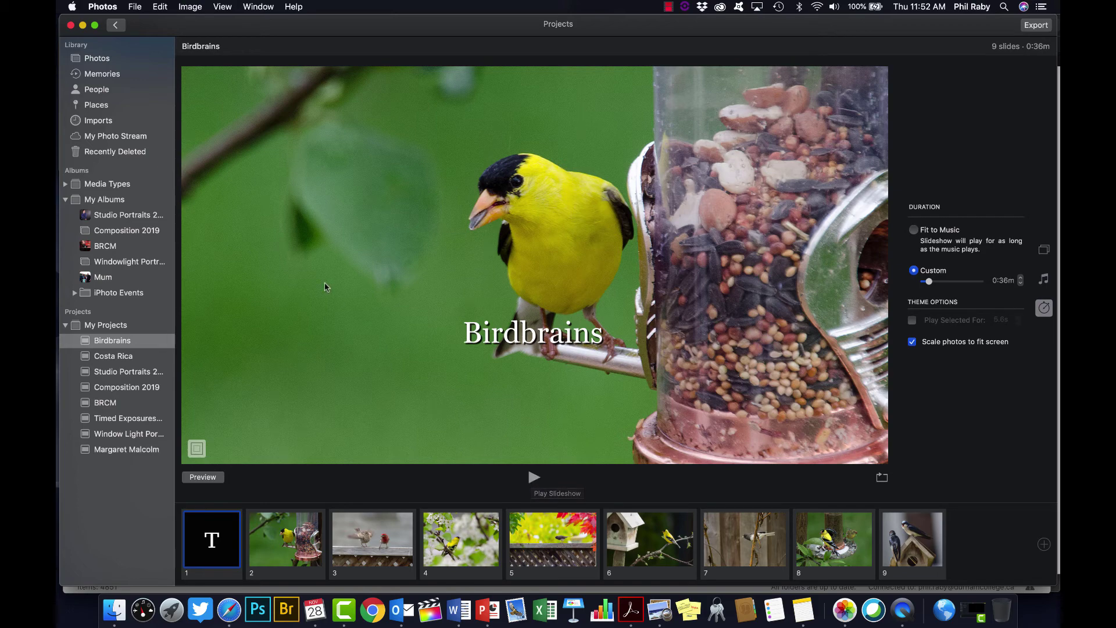
Step: Start a slideshow export and name the file 'Birdbrains 2019'
left_click(134, 7)
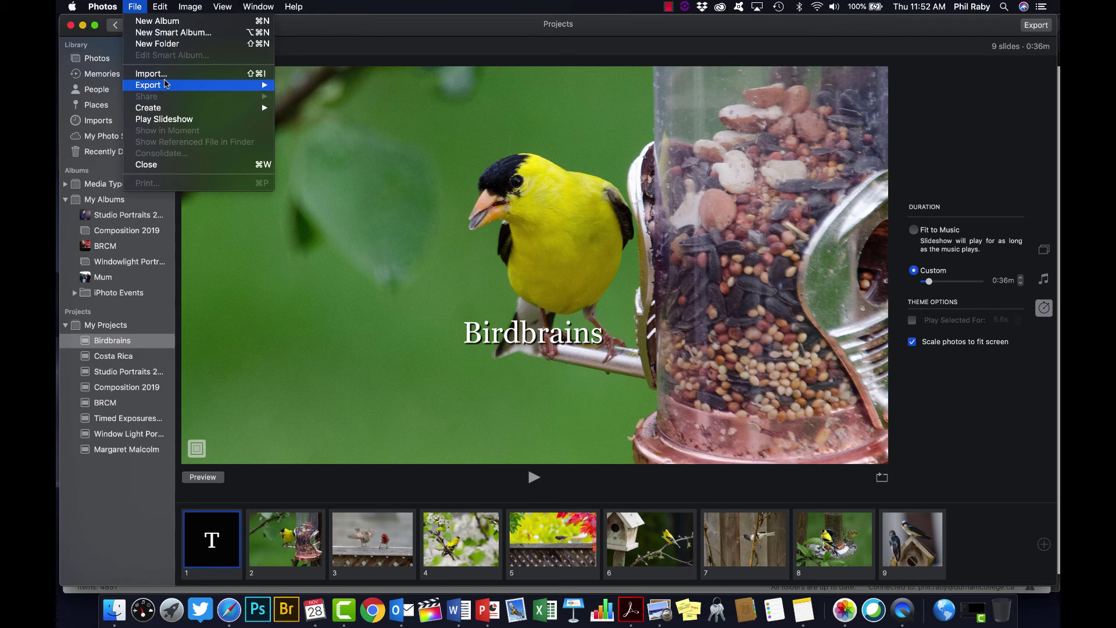
mouse_move(166, 84)
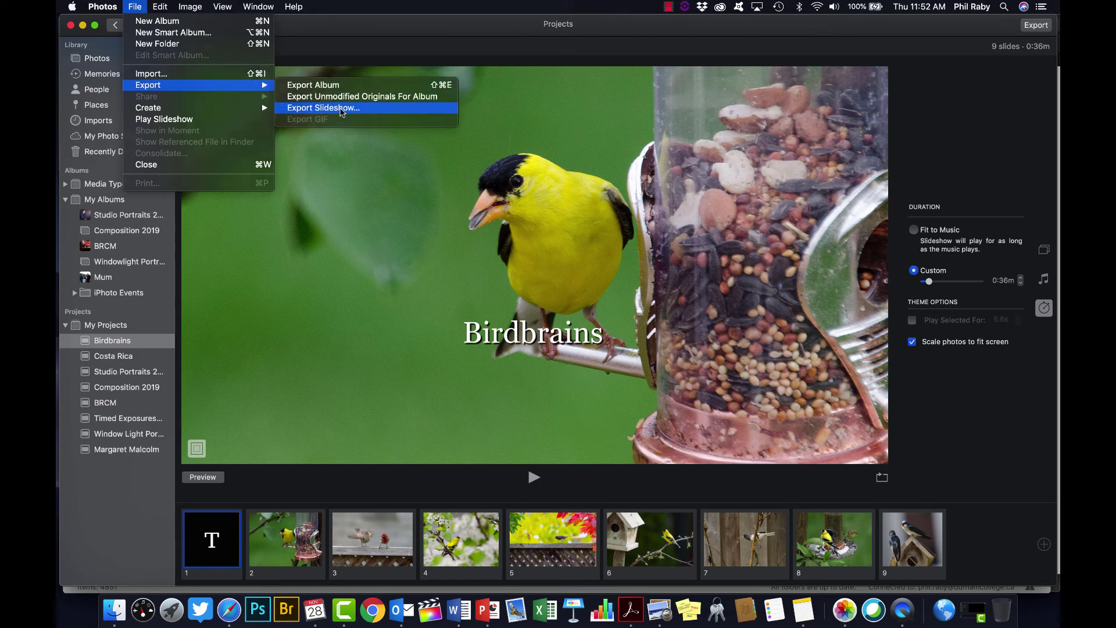
left_click(341, 109)
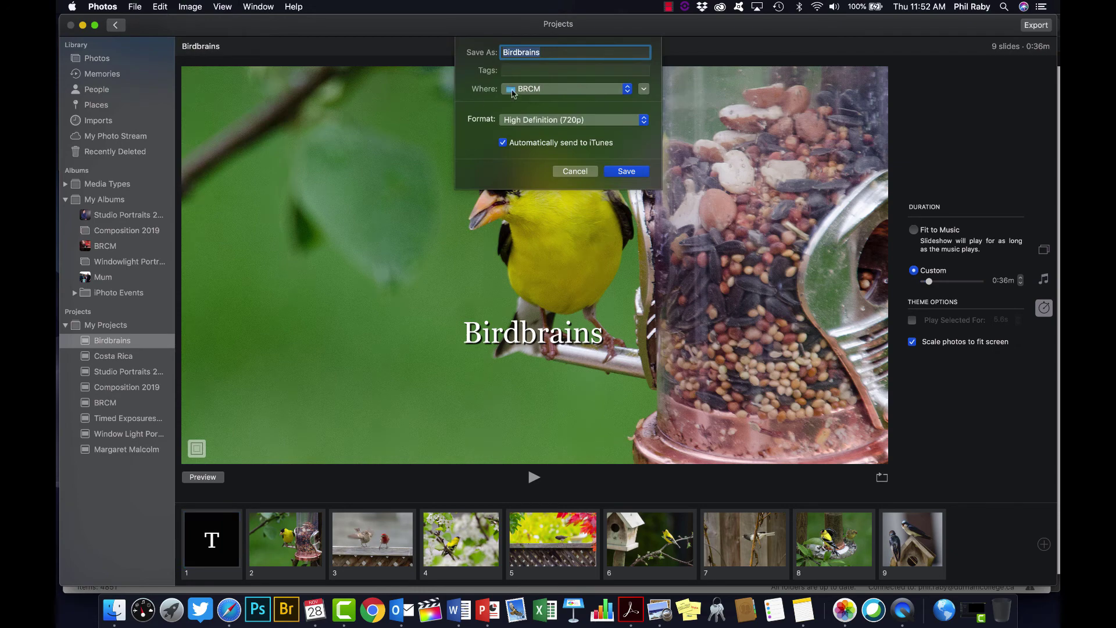
left_click(548, 53)
type("2019")
Step: Save the export to Movies at 720p, not sent to iTunes
left_click(552, 89)
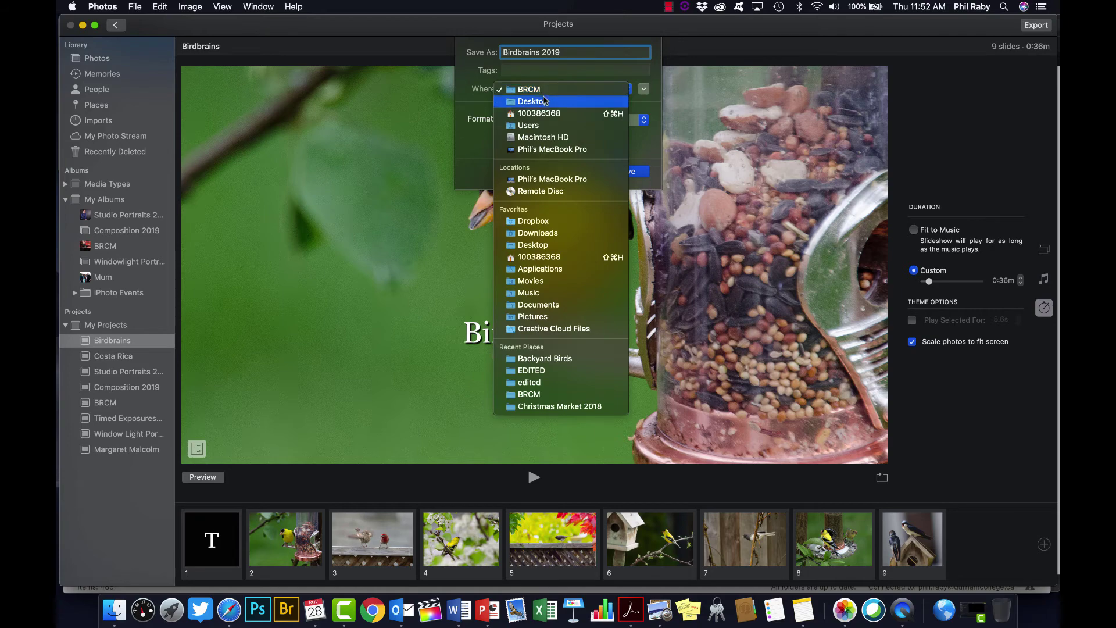
left_click(545, 99)
left_click(540, 91)
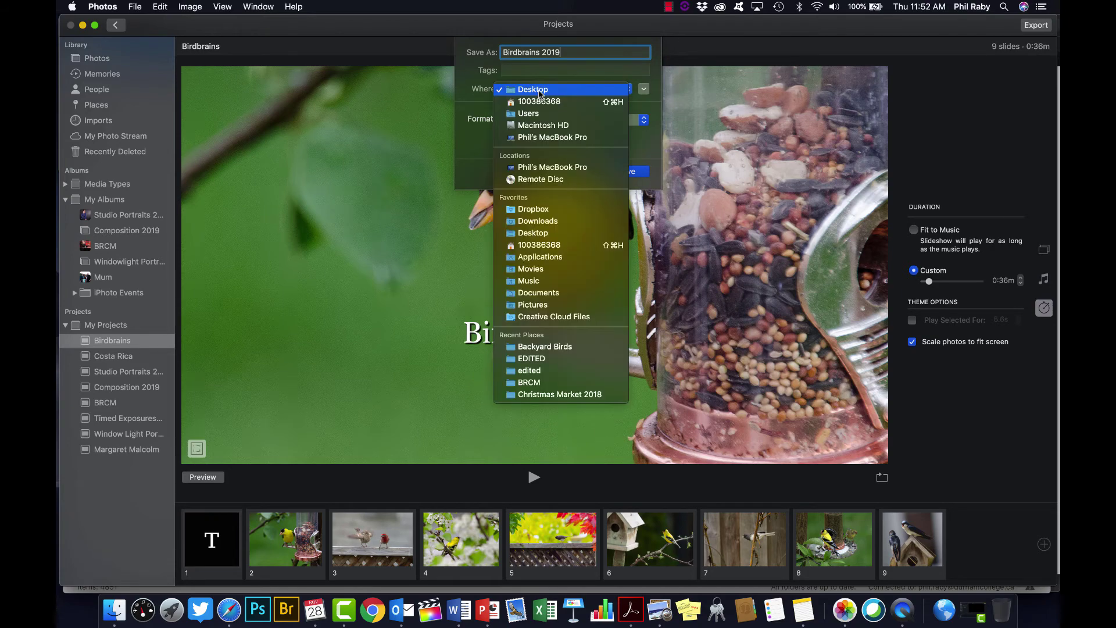
left_click(521, 270)
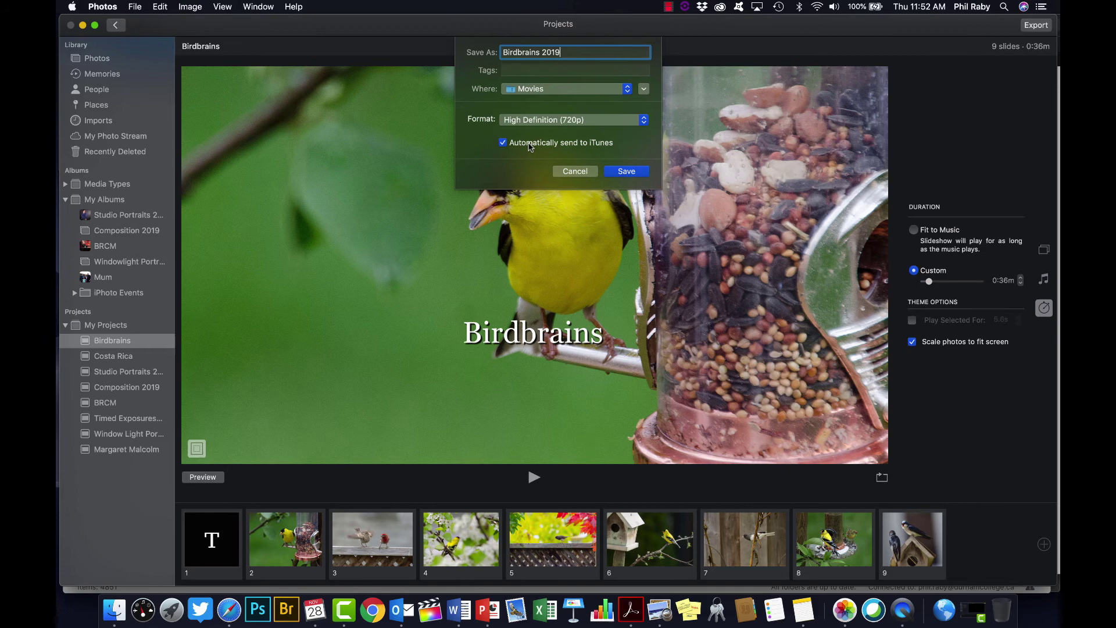
left_click(606, 120)
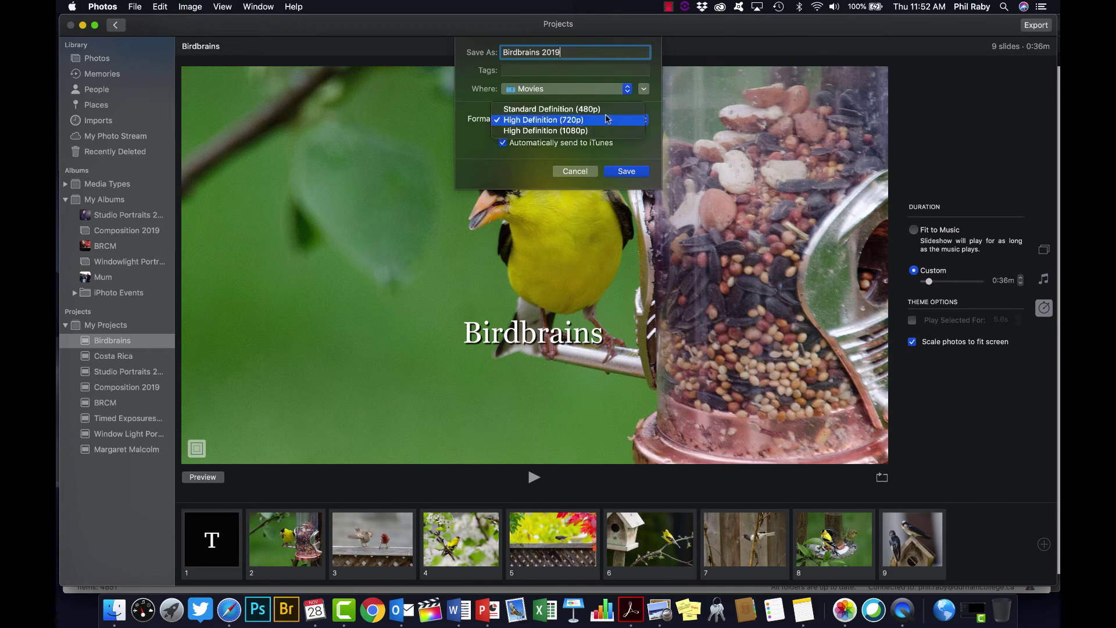
left_click(534, 121)
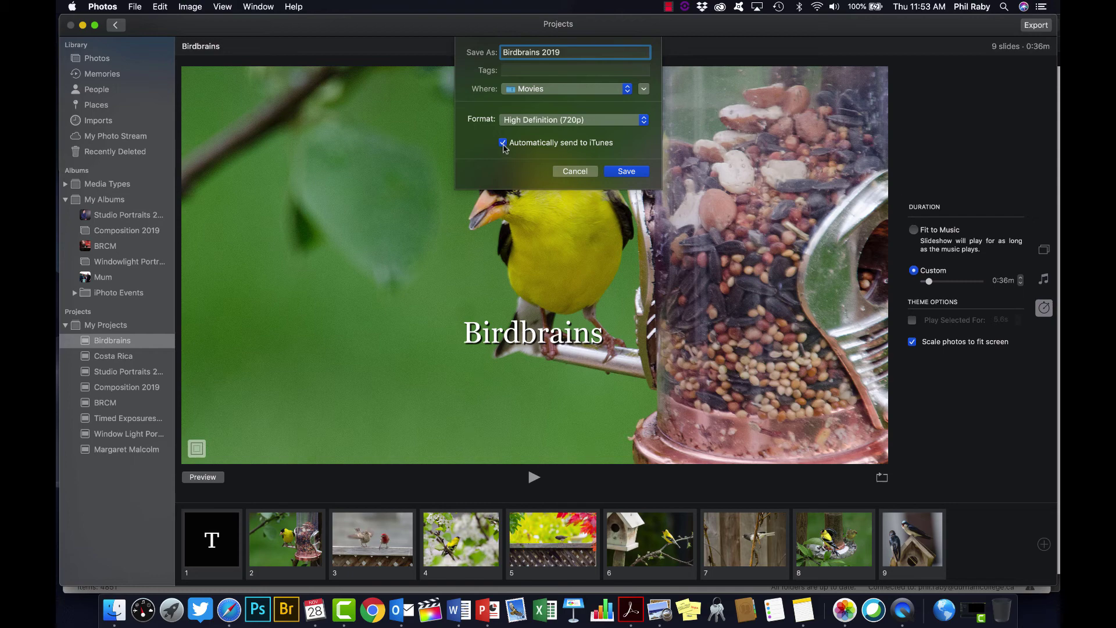
left_click(503, 143)
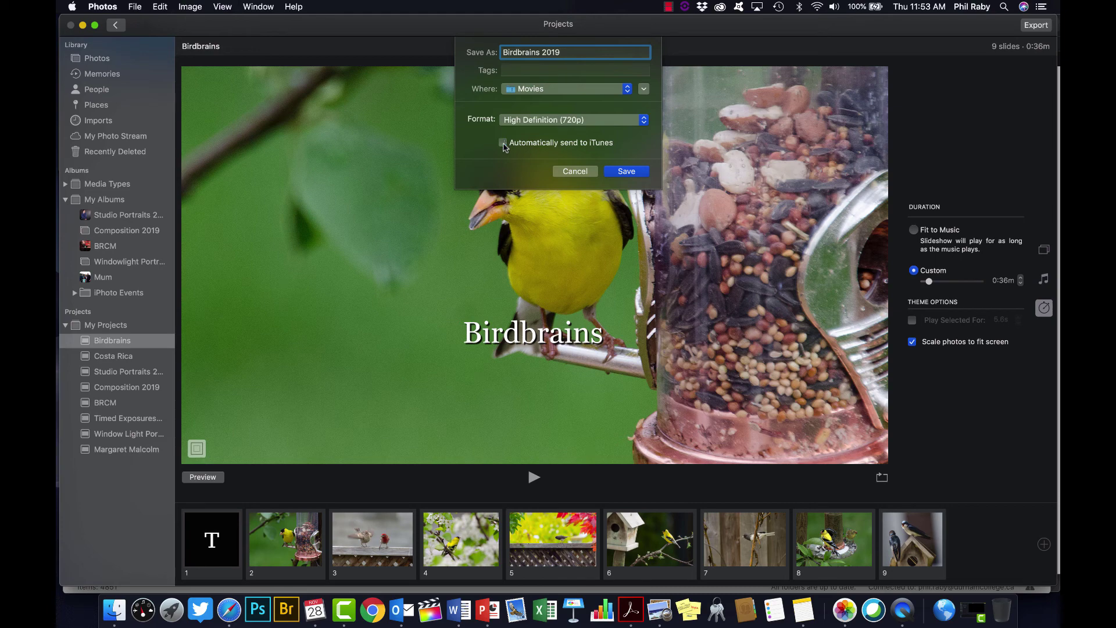
left_click(626, 171)
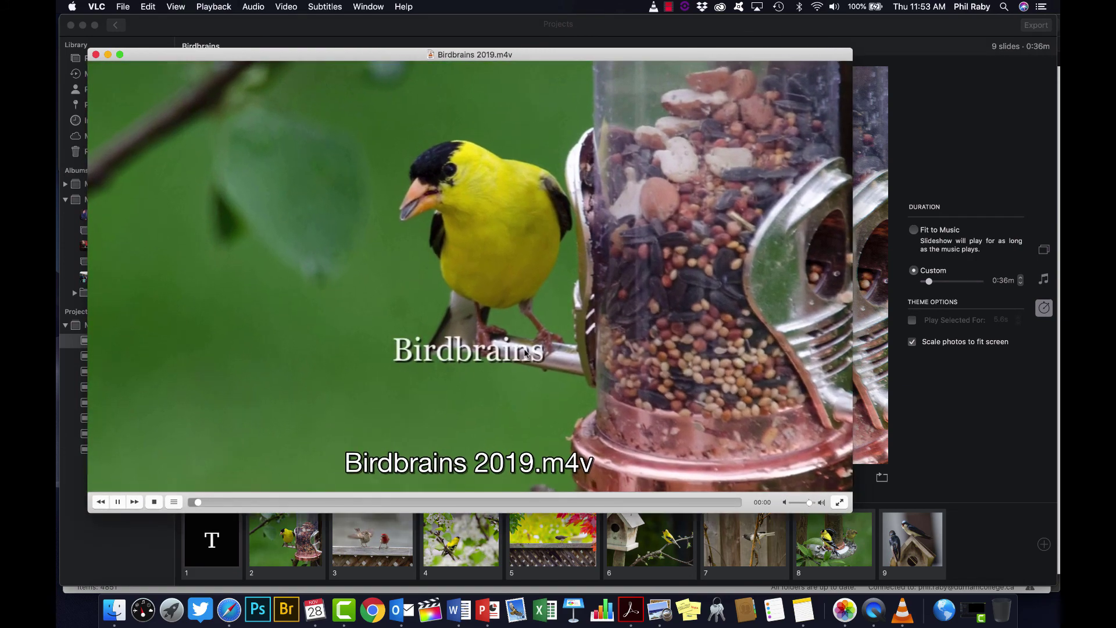
Step: Play the Birdbrains 2019 video full screen, then pause it, exit full screen and close VLC
key("super+f")
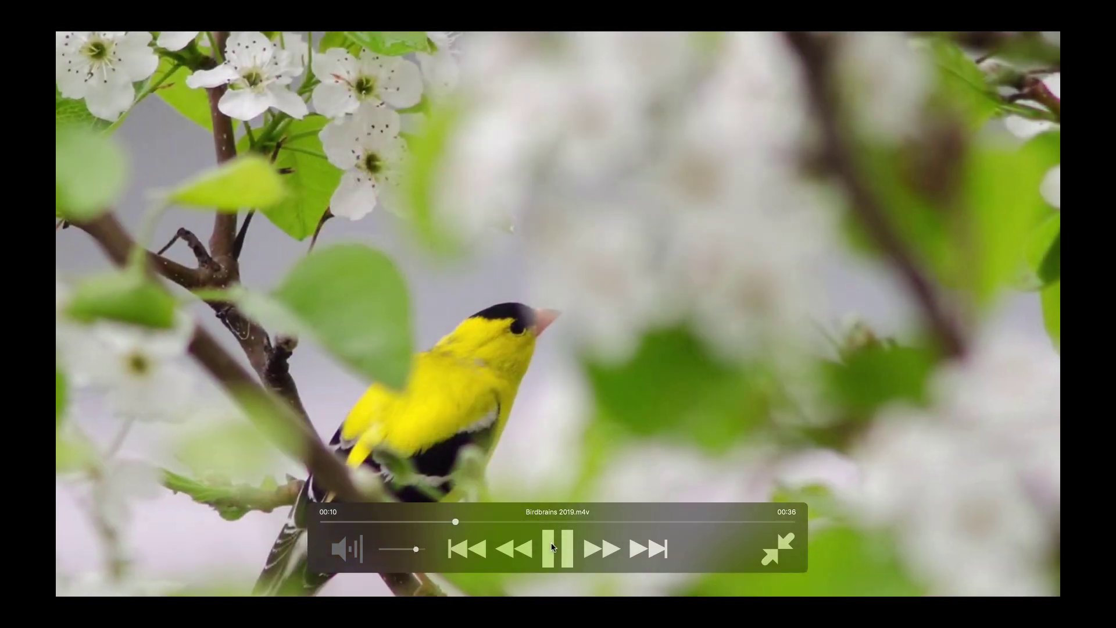
left_click(552, 548)
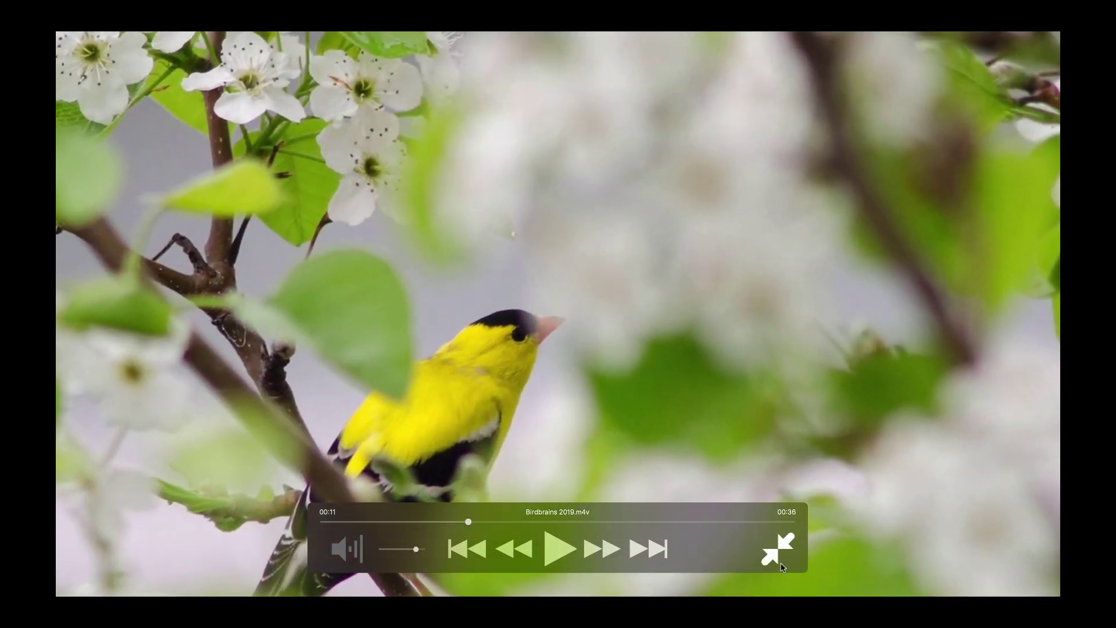
left_click(778, 549)
left_click(925, 414)
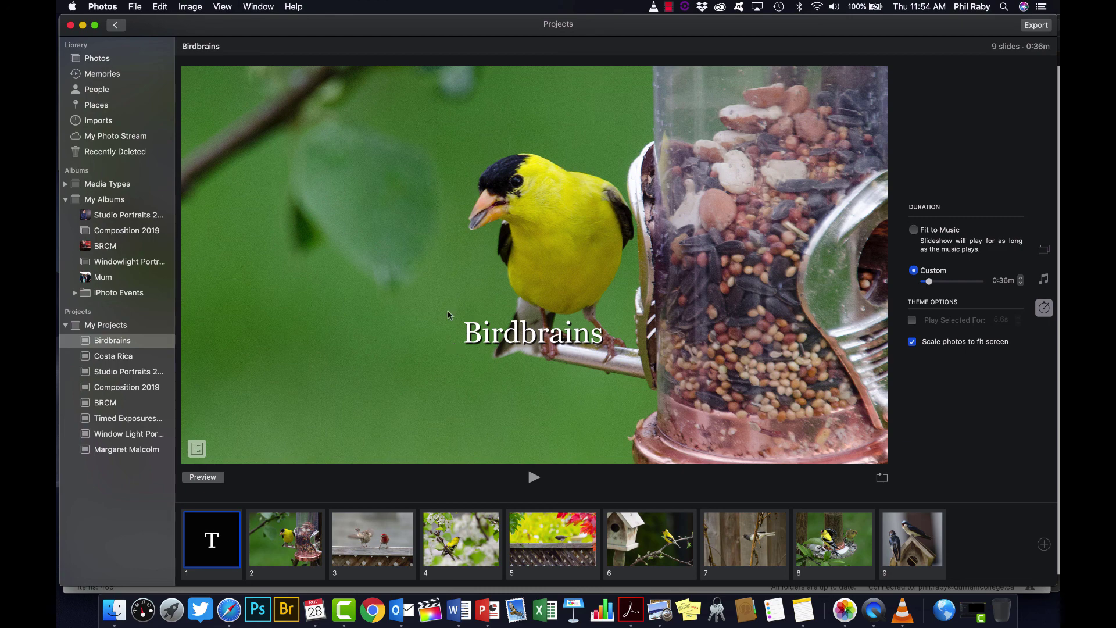
left_click(669, 7)
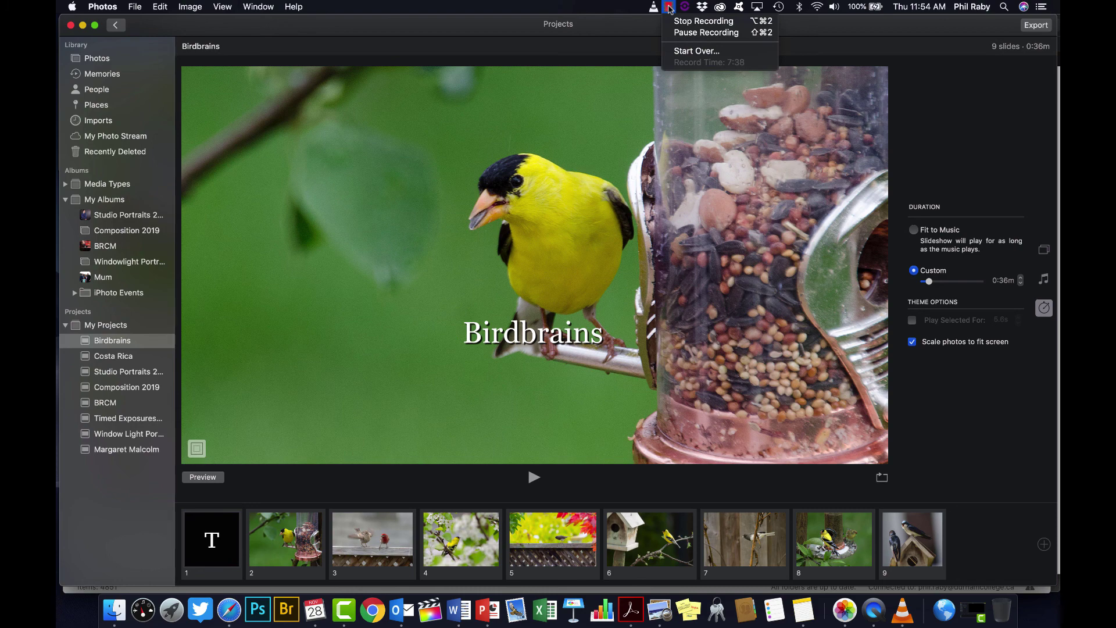